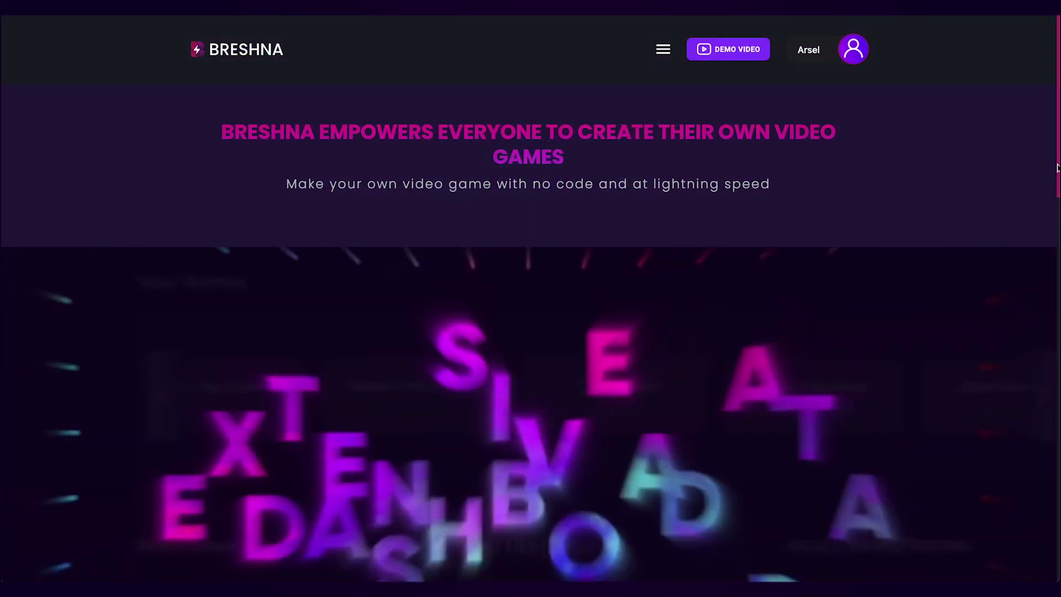
Scroll down the home page to the Make Your Own Game templates and the Guess the Word card.
scroll(1056, 171, down, 5)
scroll(1051, 204, down, 10)
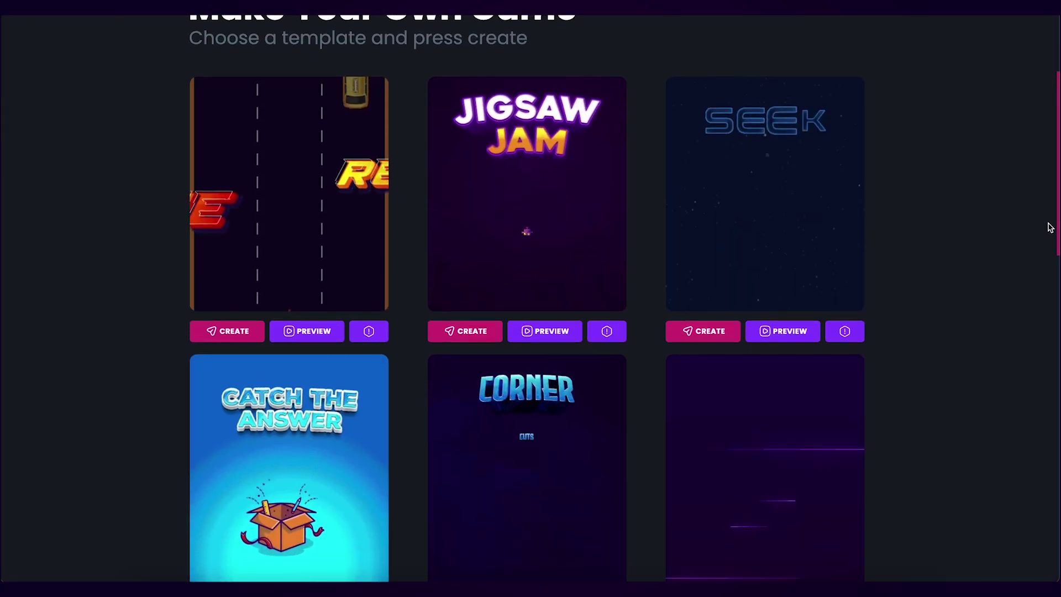
scroll(1048, 249, down, 8)
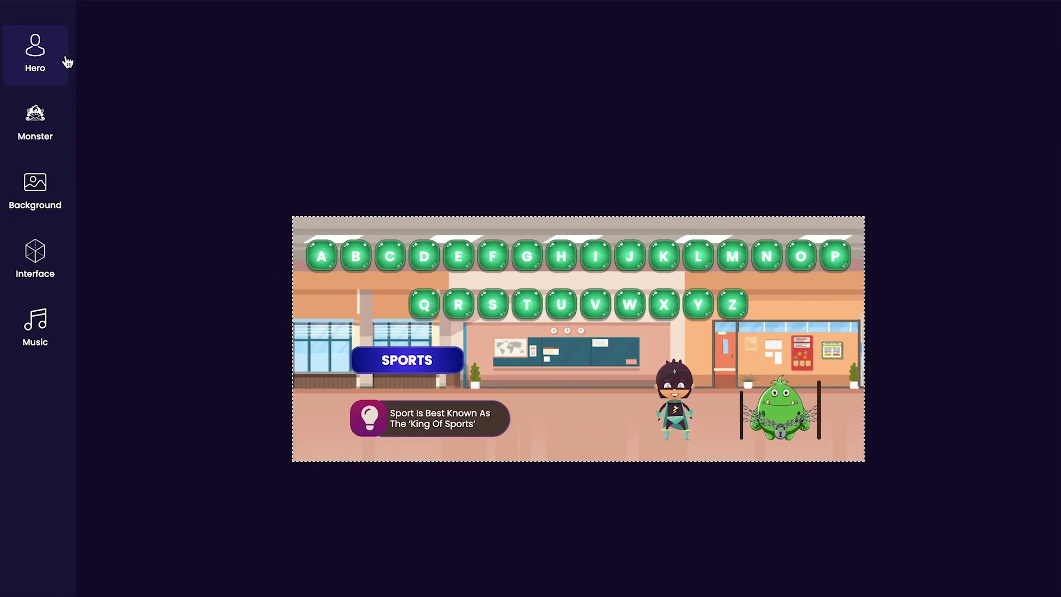
Replace the original hero with the goat from the Animals collection.
click(67, 61)
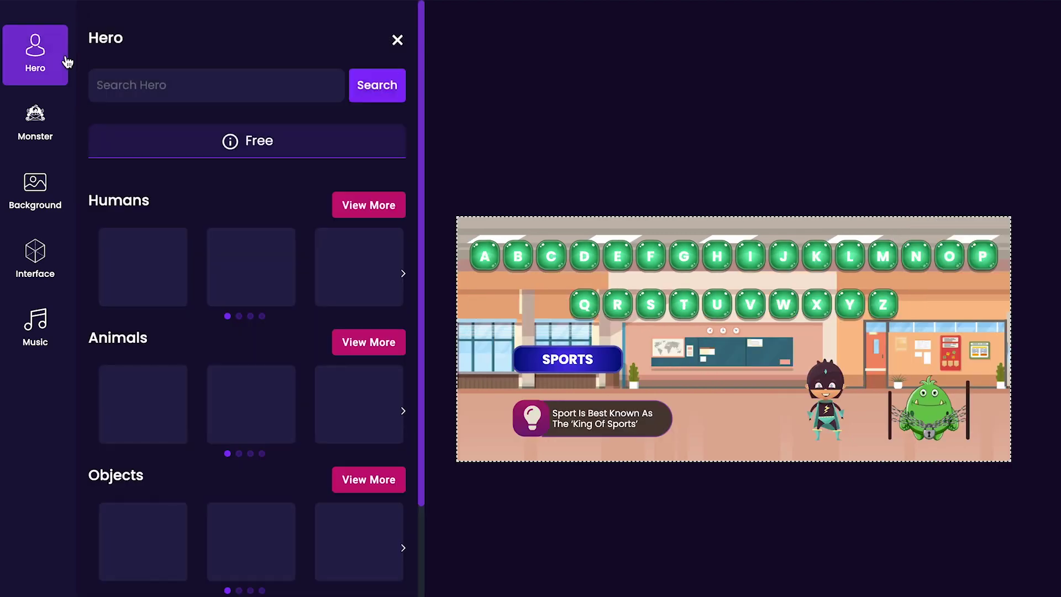
click(369, 343)
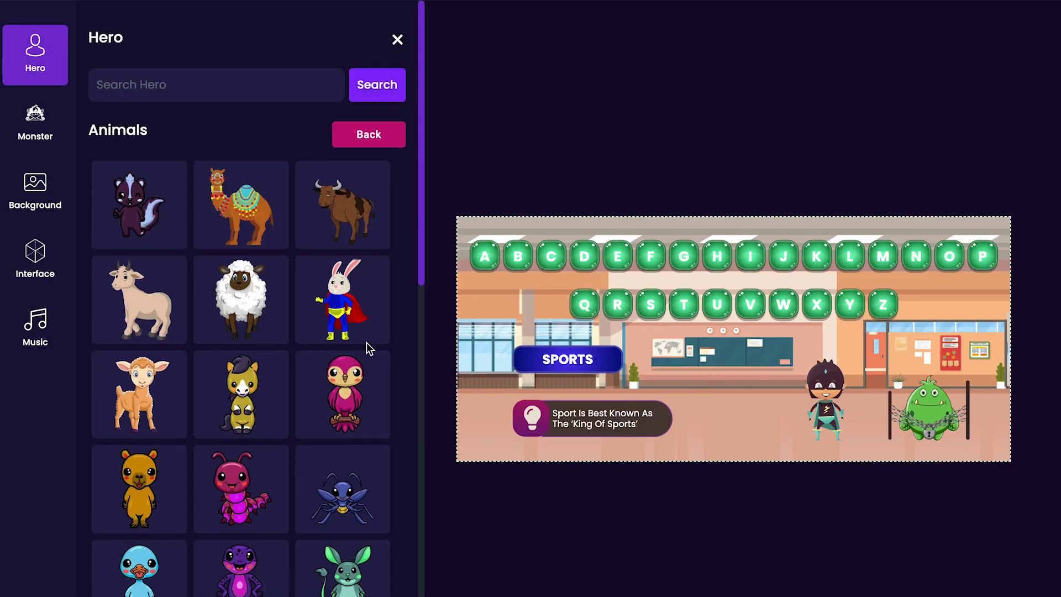
scroll(368, 349, down, 6)
scroll(369, 350, down, 5)
scroll(369, 349, up, 15)
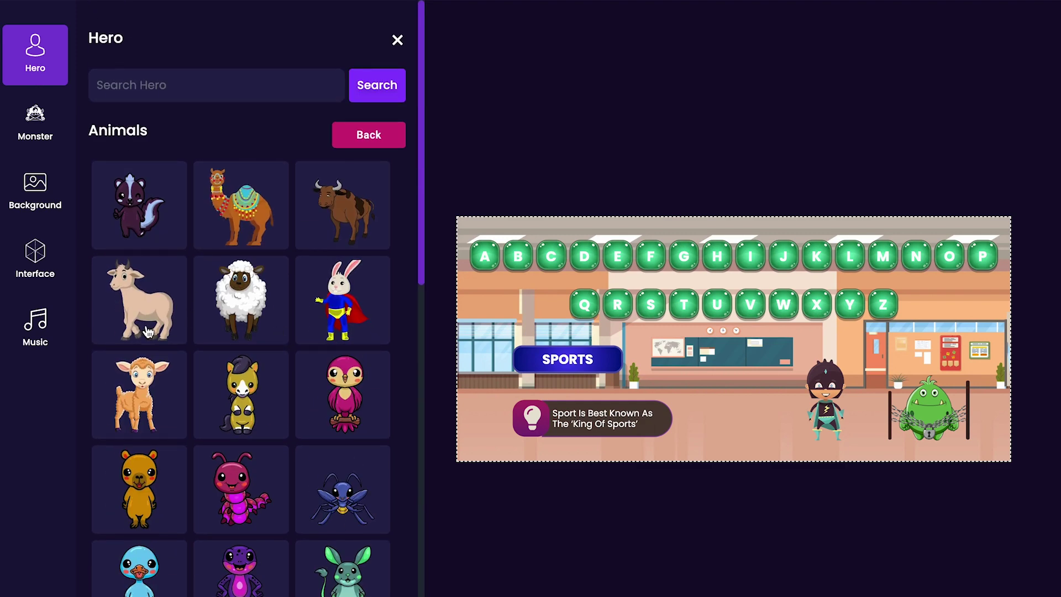
click(144, 316)
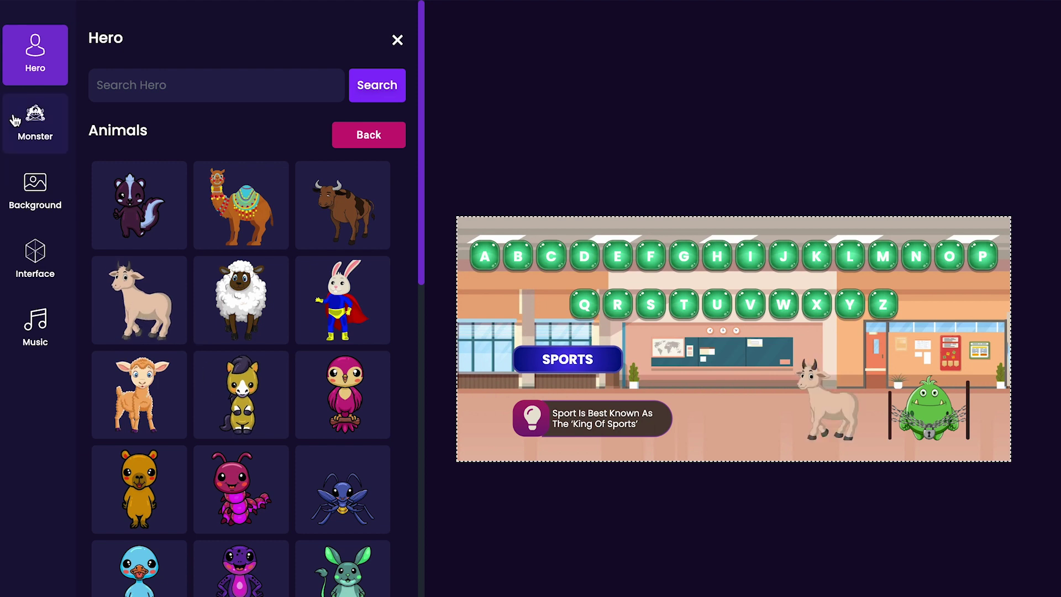
Swap the chained green monster for the yellow bug-eyed monster.
click(15, 120)
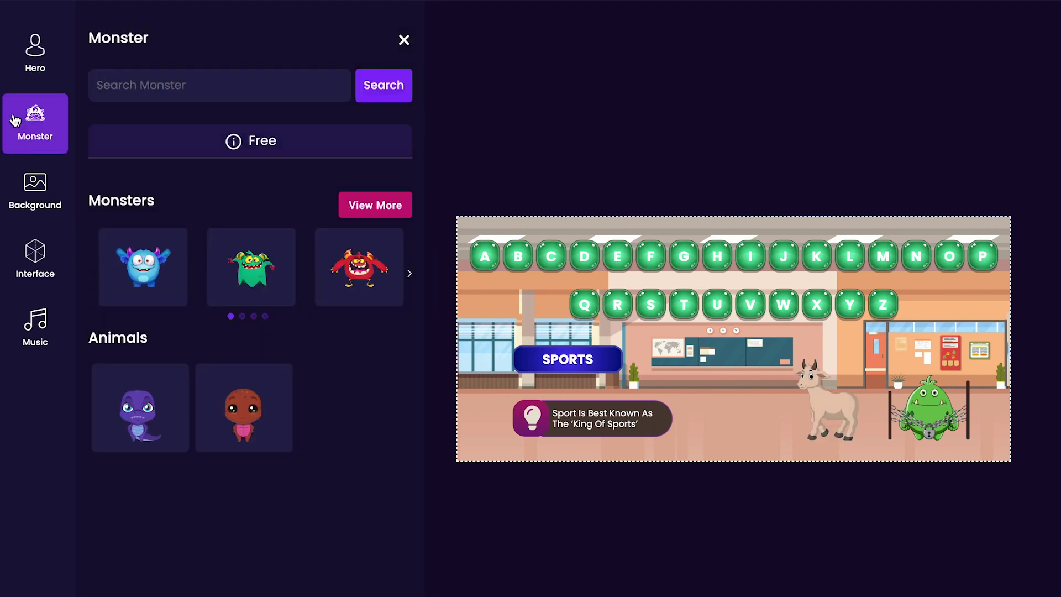
click(376, 206)
scroll(380, 200, down, 6)
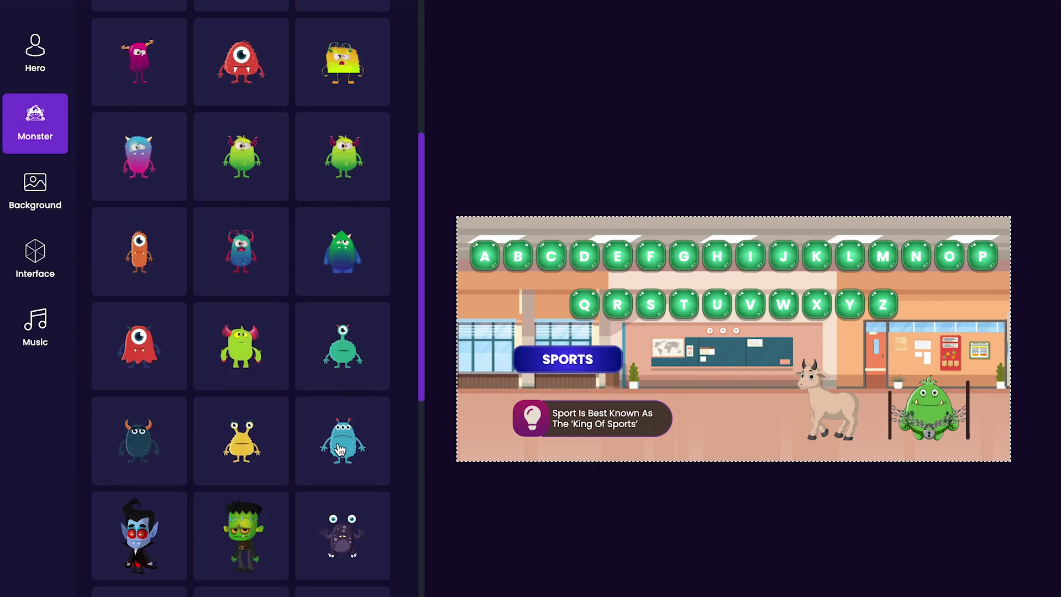
click(248, 468)
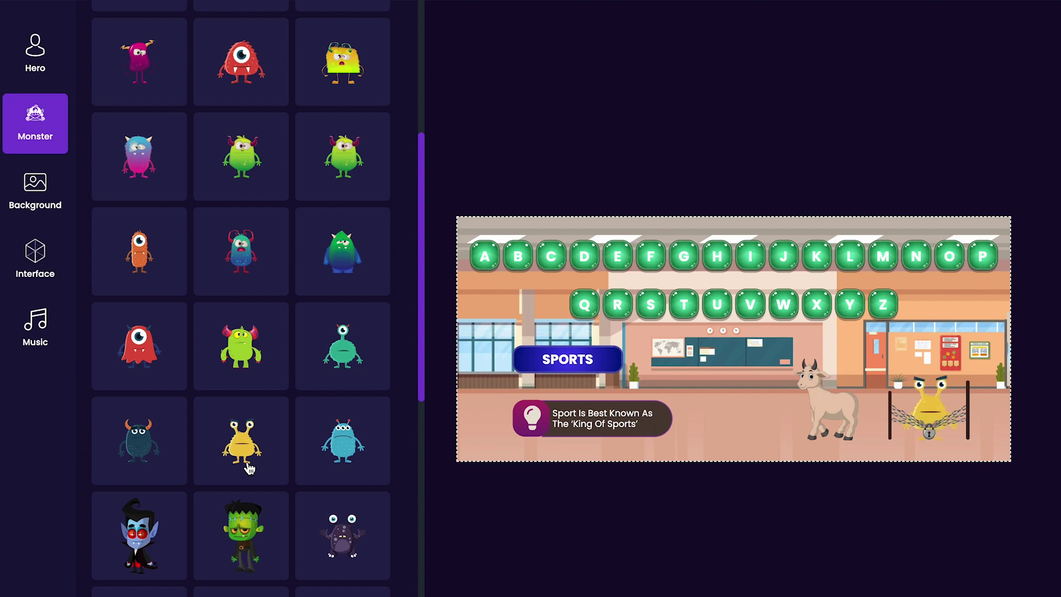
Replace the school hallway background with the purple night scene with bare trees and skyline.
click(45, 197)
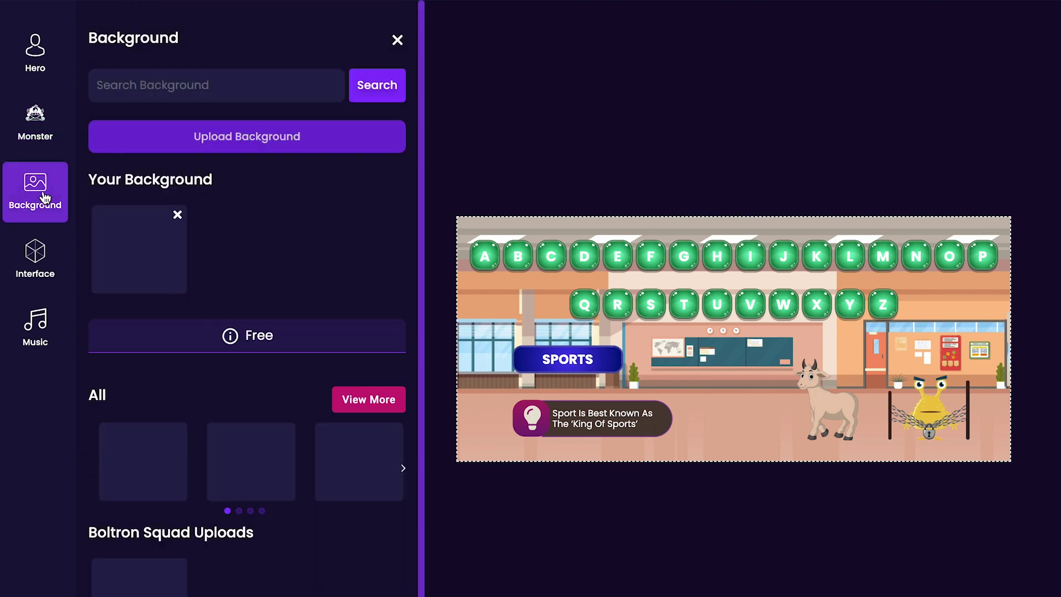
click(379, 396)
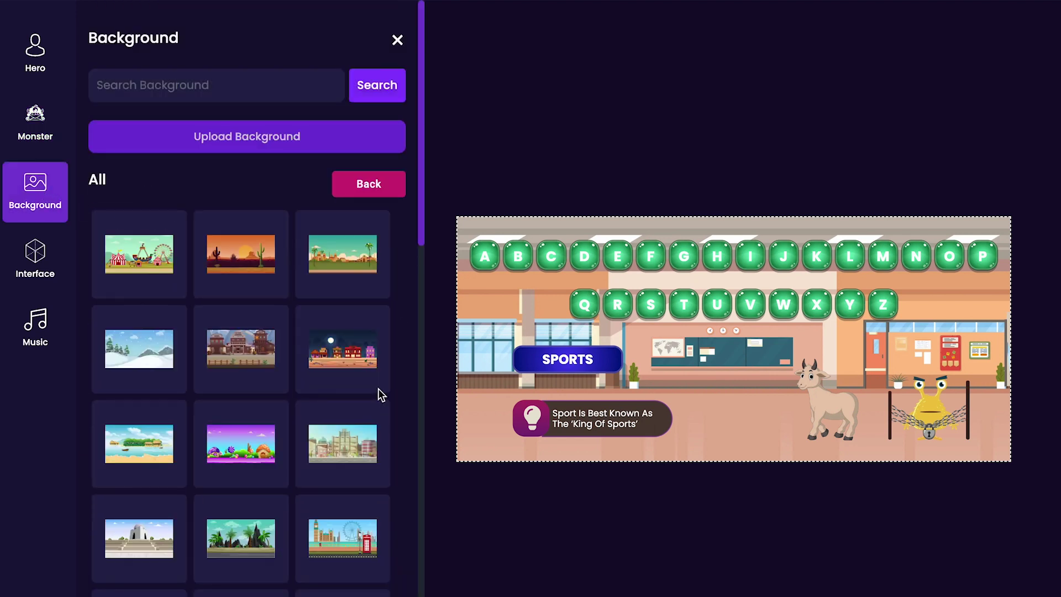
scroll(377, 389, down, 10)
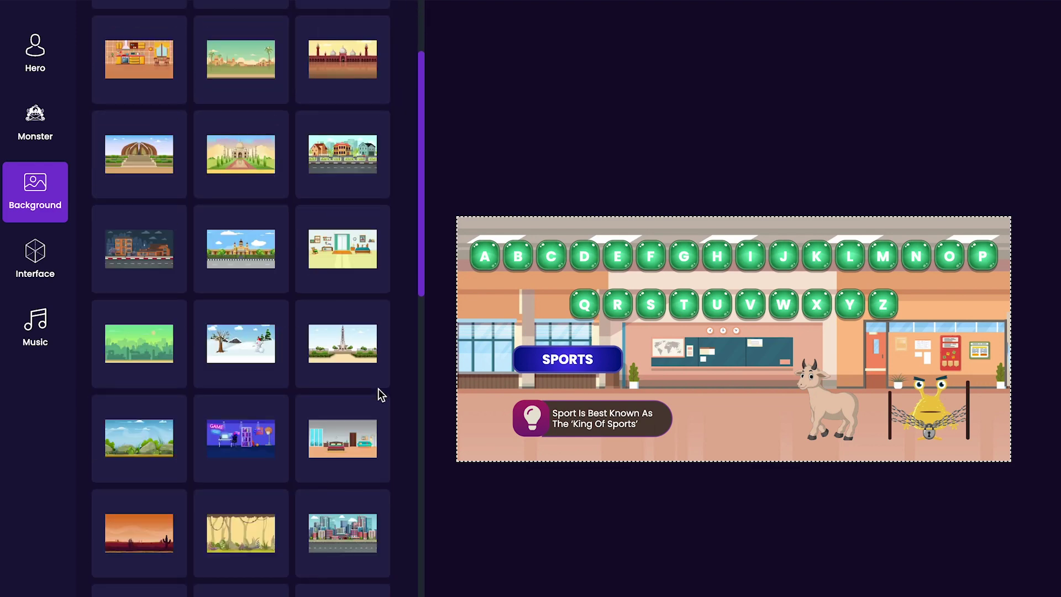
scroll(378, 389, down, 5)
scroll(377, 389, down, 4)
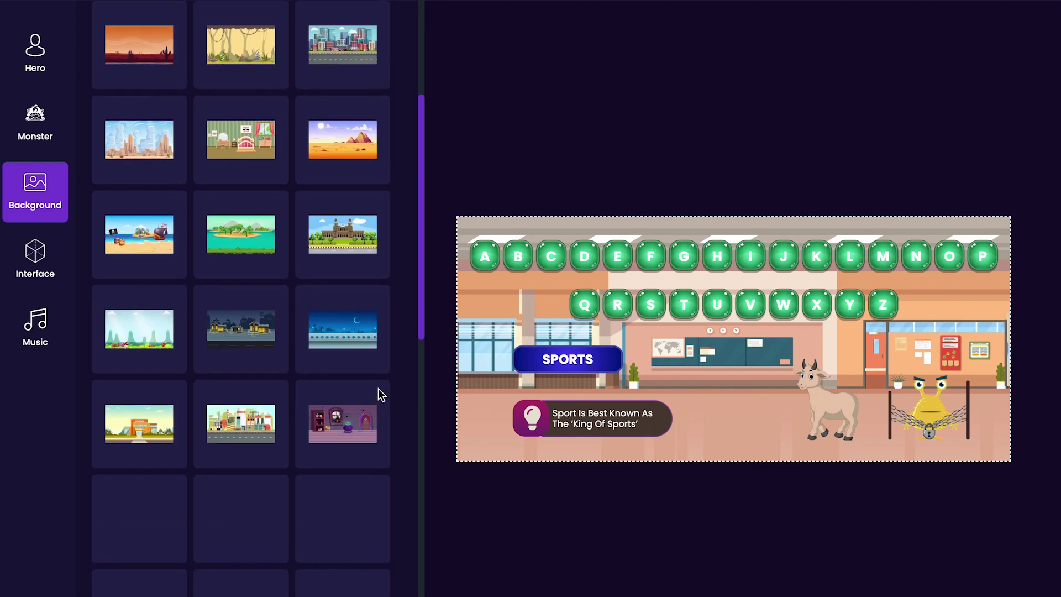
scroll(378, 389, down, 2)
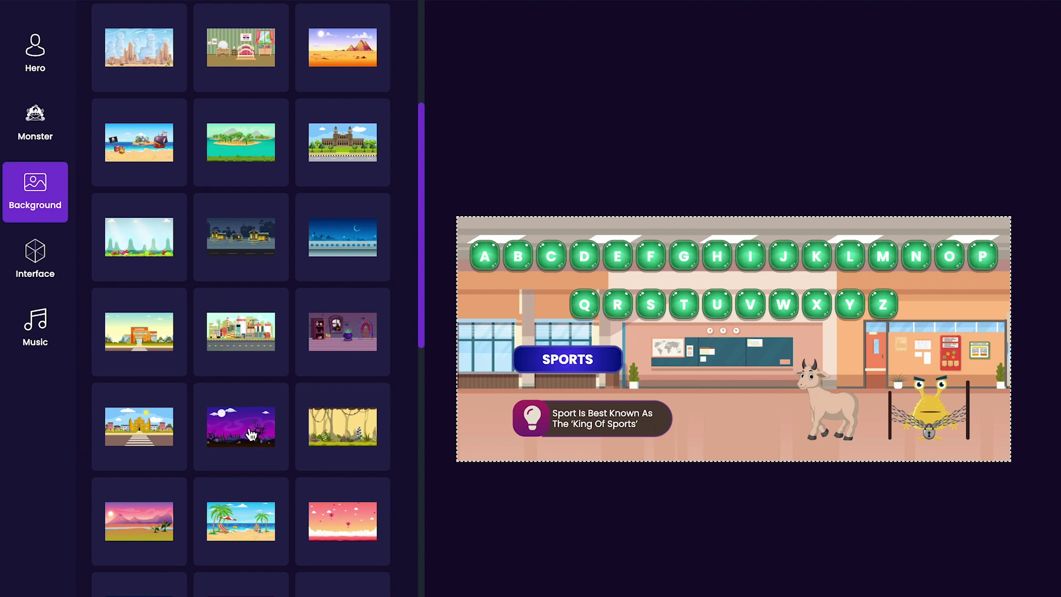
click(252, 434)
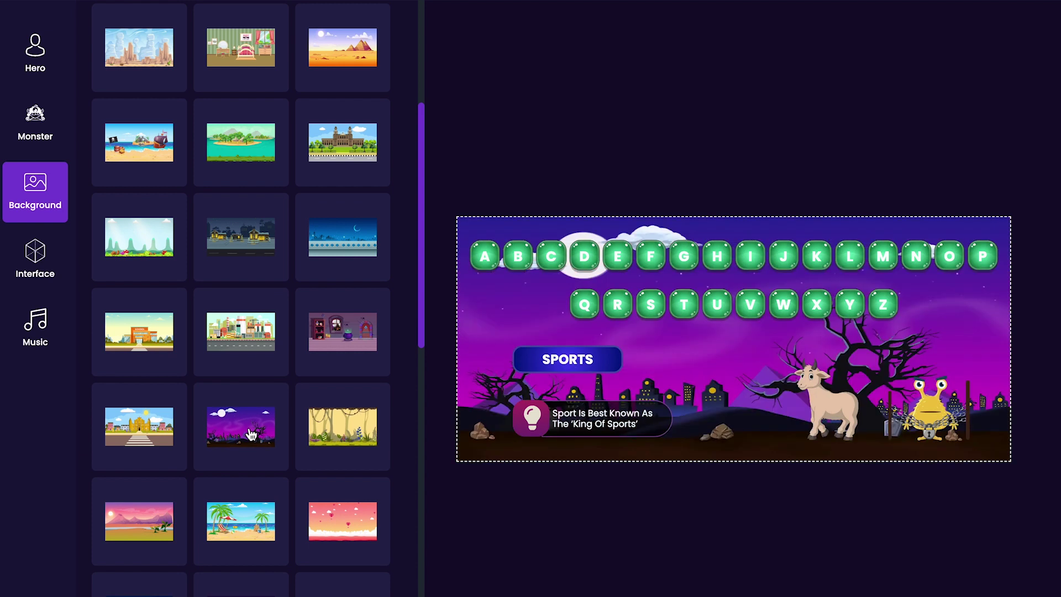
Browse the interface styles and give the letter keys the glossy red button style.
click(45, 283)
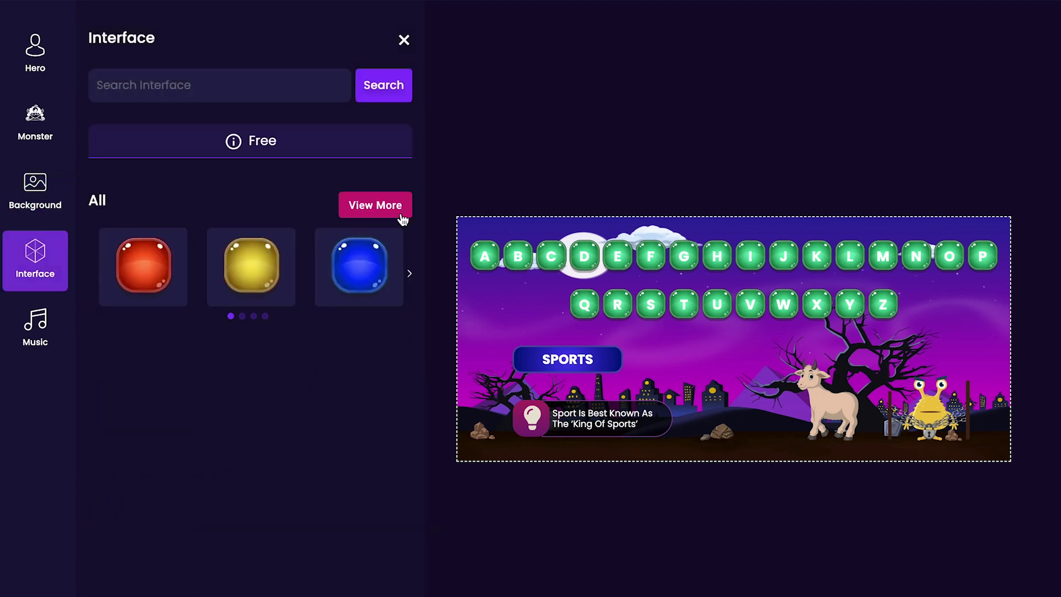
click(409, 274)
click(409, 273)
click(409, 273)
click(92, 273)
click(93, 274)
click(95, 275)
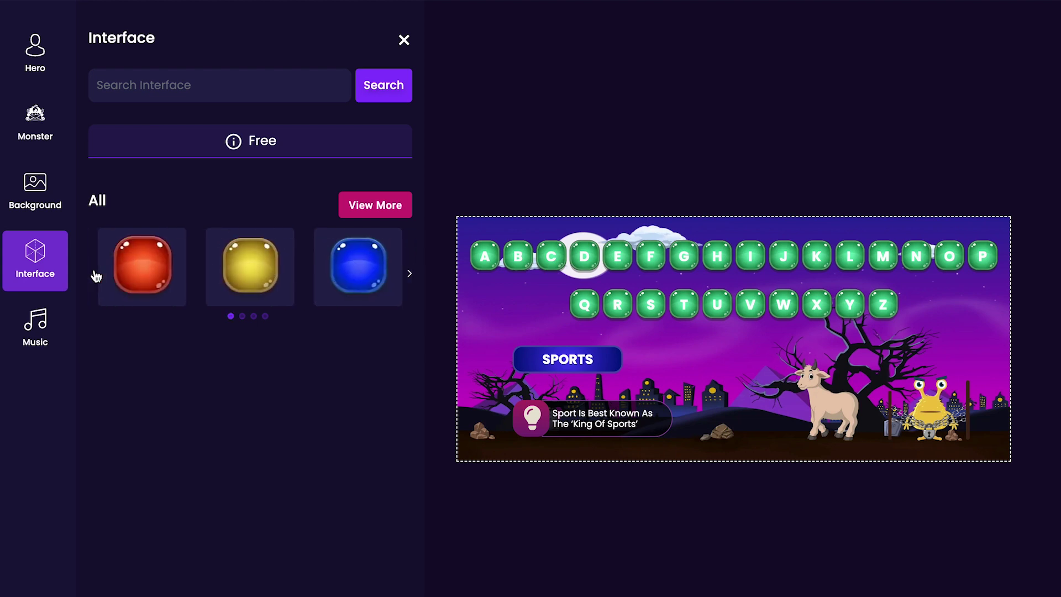
click(151, 278)
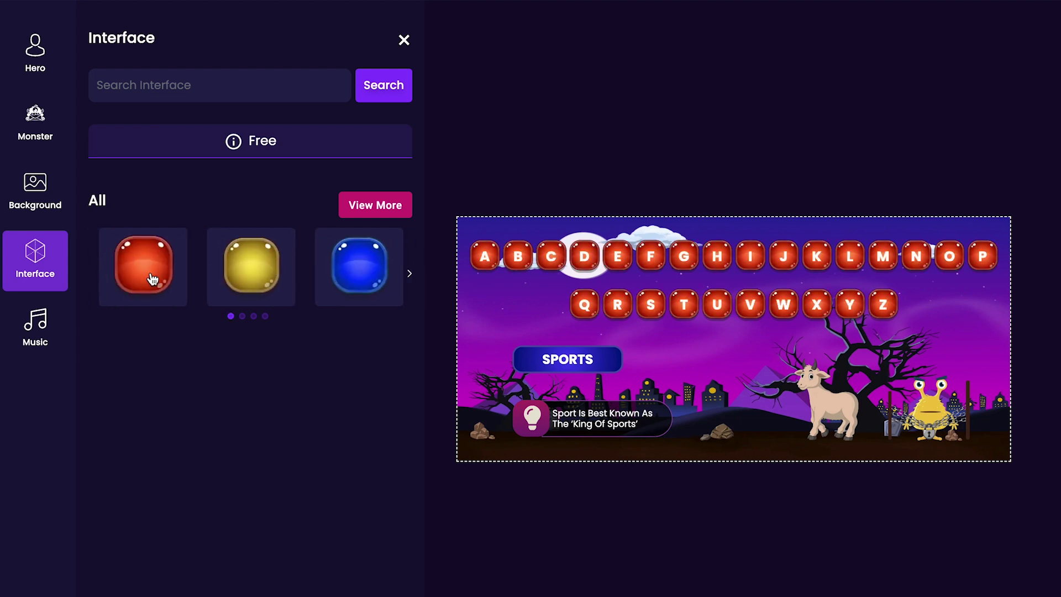
Preview the SOMEDAY track, then add EMERGE as the background music.
click(42, 330)
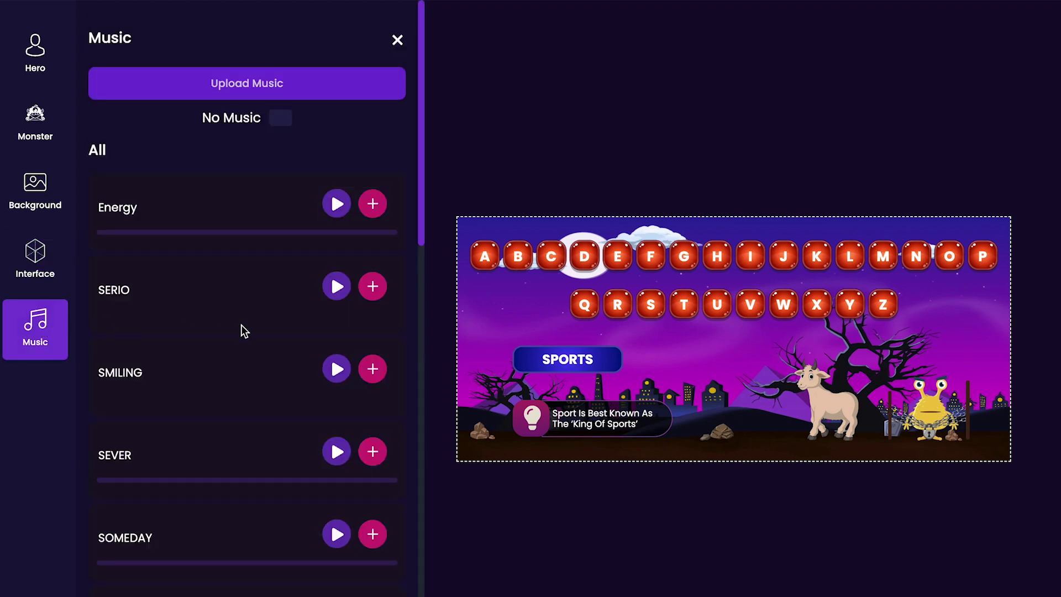
scroll(244, 329, down, 4)
click(335, 284)
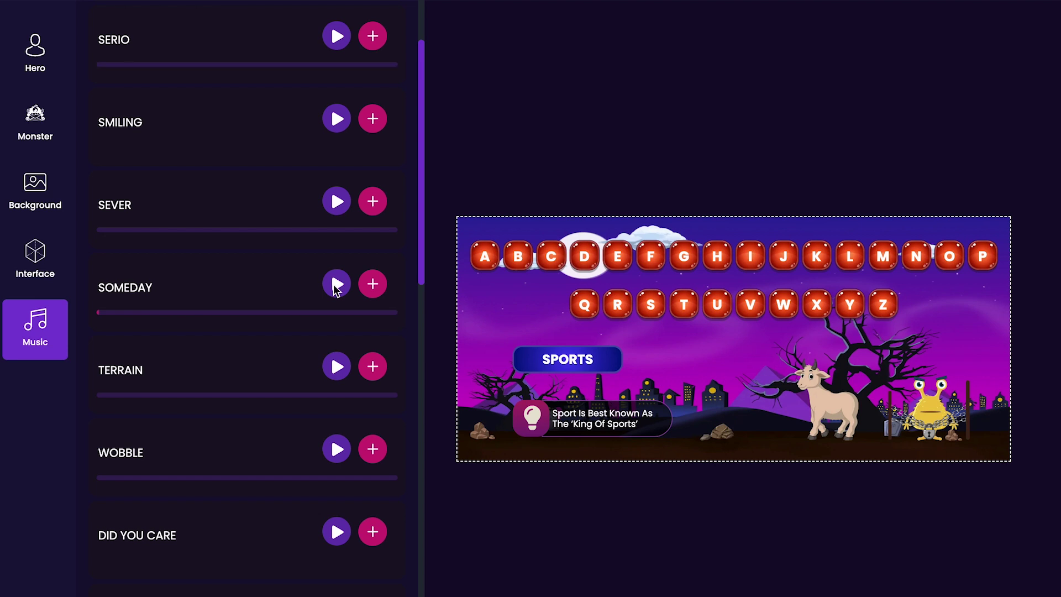
scroll(335, 287, down, 6)
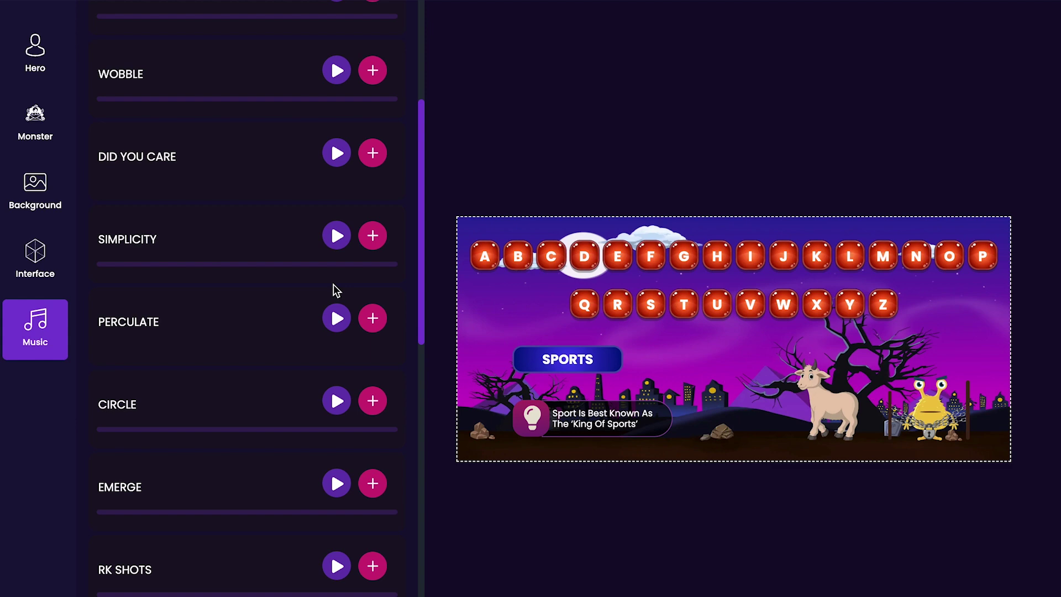
click(381, 483)
scroll(381, 440, up, 8)
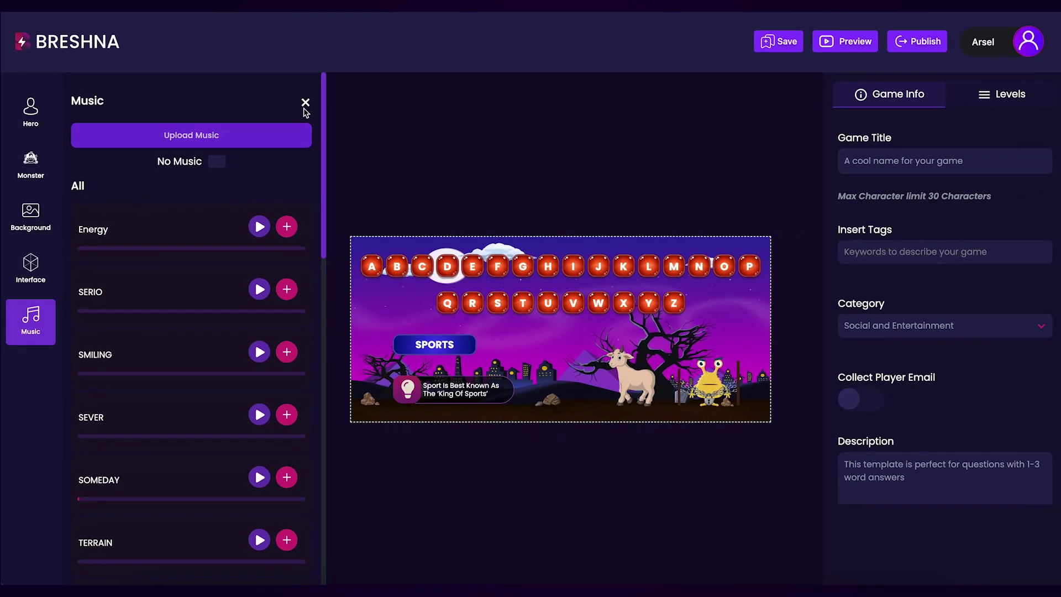
Name the game 'Guess the day of the week'.
click(305, 105)
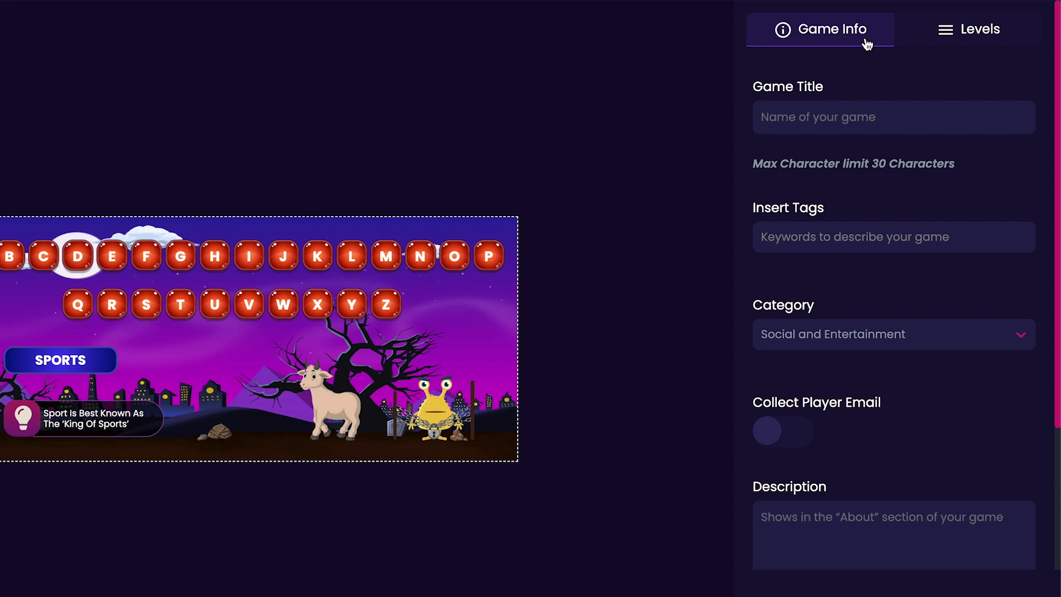
click(854, 229)
click(852, 340)
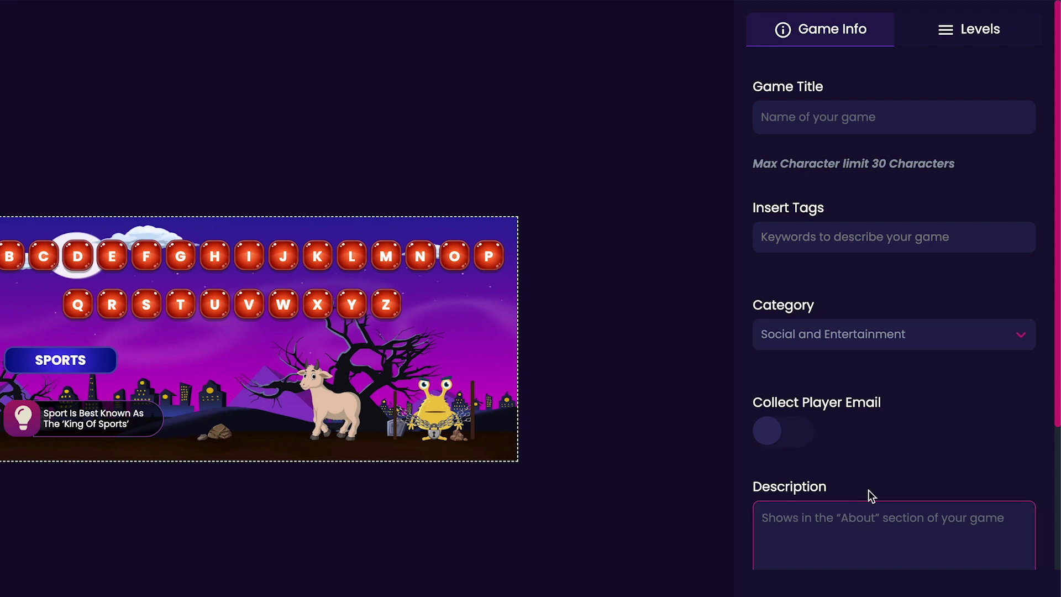
click(879, 118)
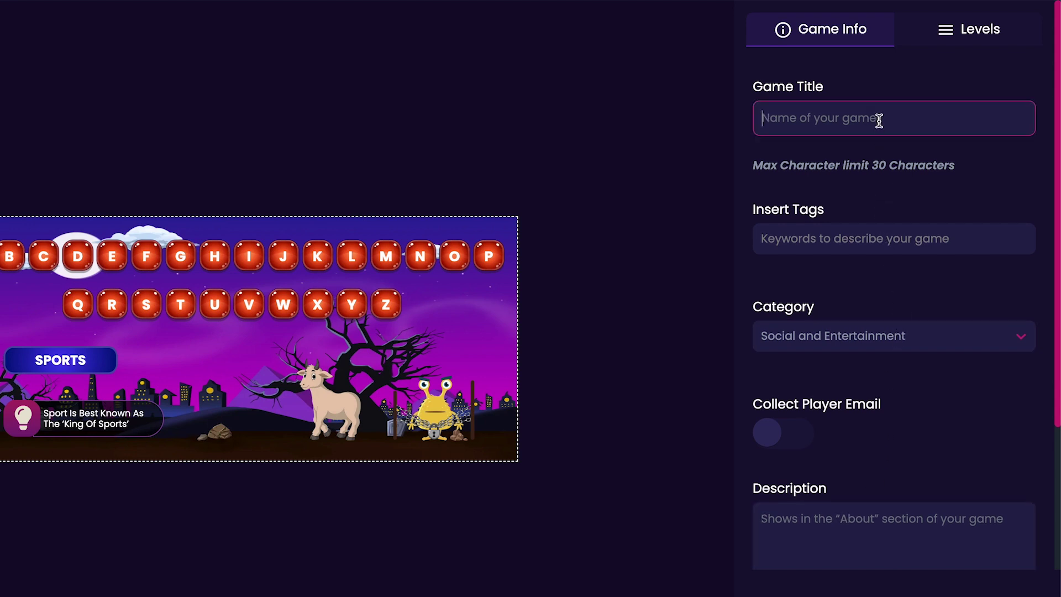
text(Guess the )
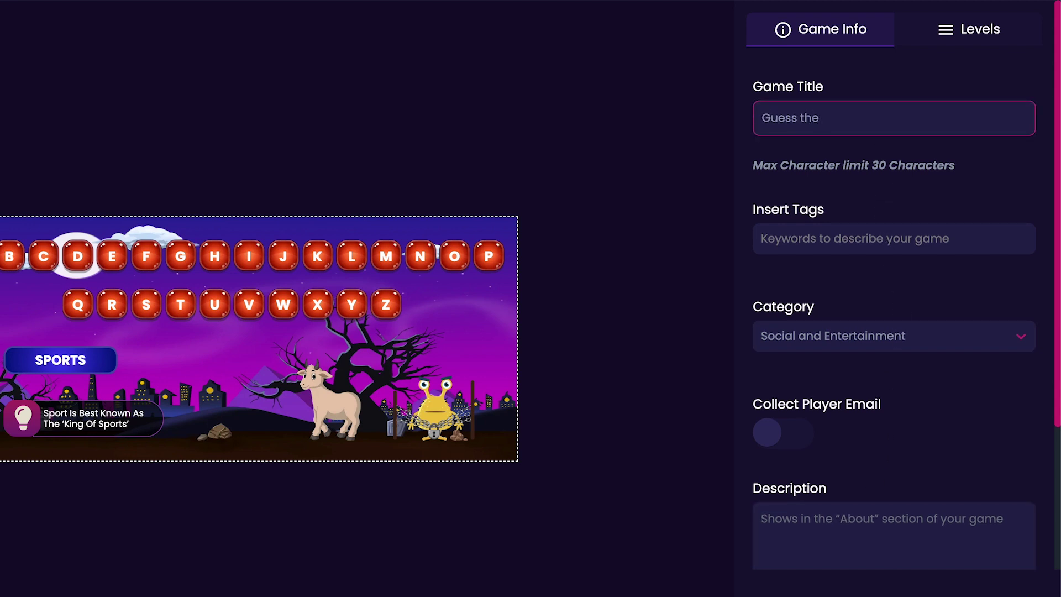
text(day of the week)
click(878, 150)
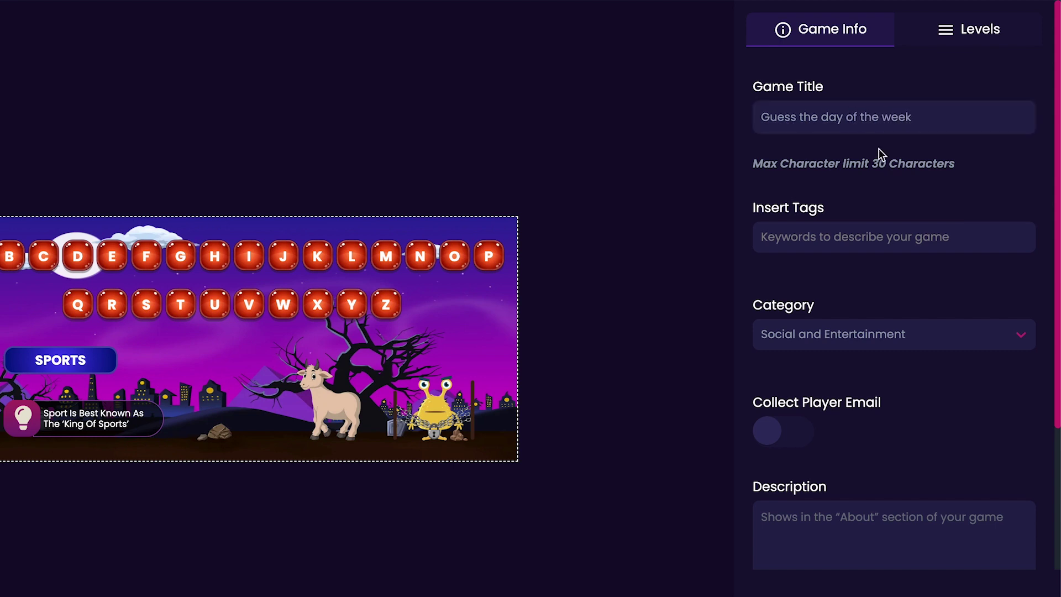
Add the tags week, weekday and entertainment.
click(877, 231)
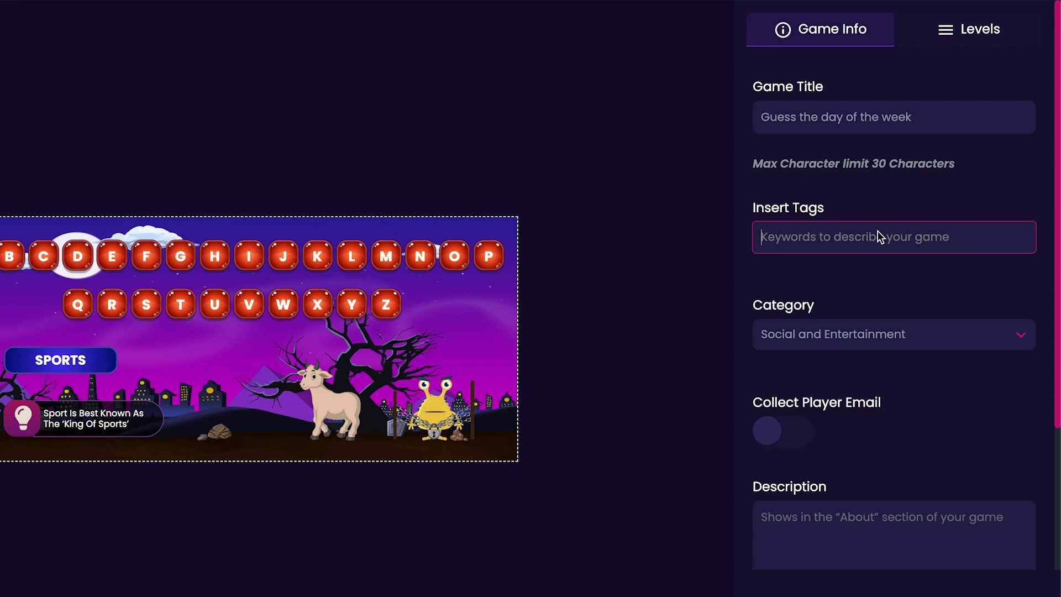
text(Week)
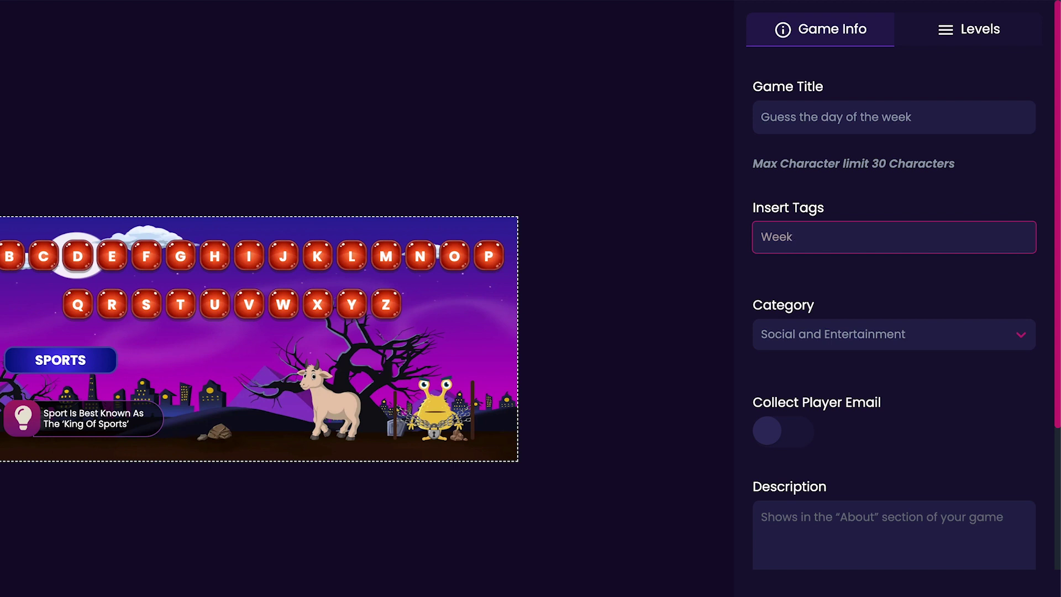
key(Return)
text(Weekday)
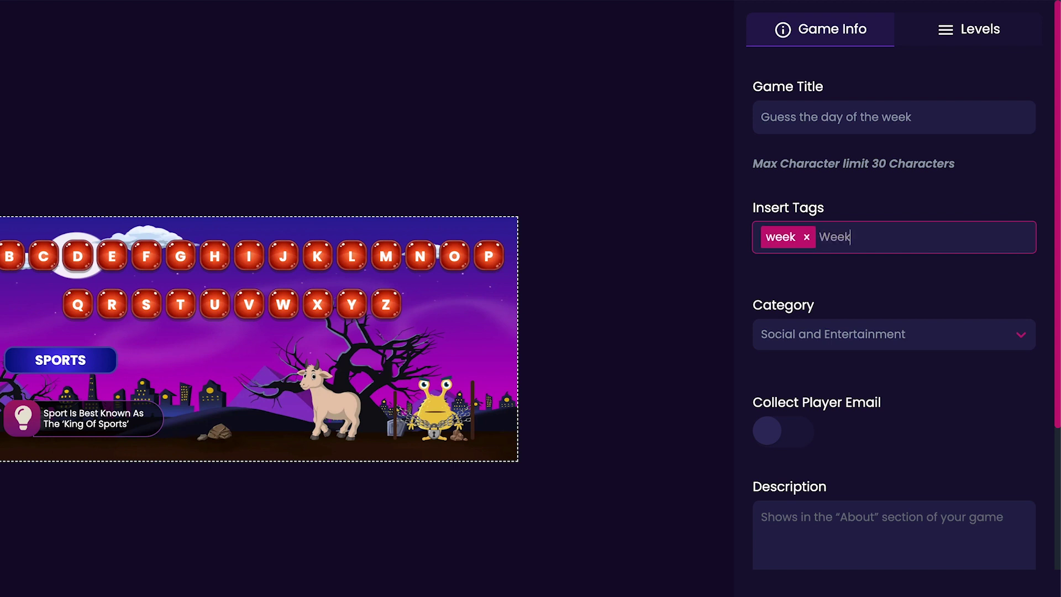
key(Return)
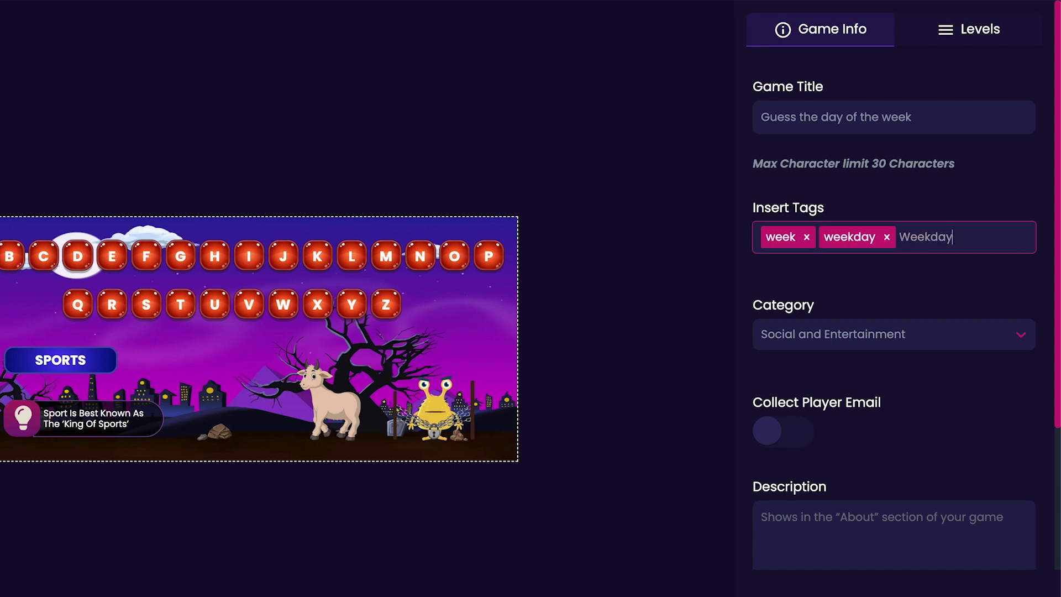
key(BackSpace)
key(BackSpace)
key(BackSpace)
key(BackSpace)
key(BackSpace)
key(BackSpace)
key(BackSpace)
text(Entertainment)
key(Return)
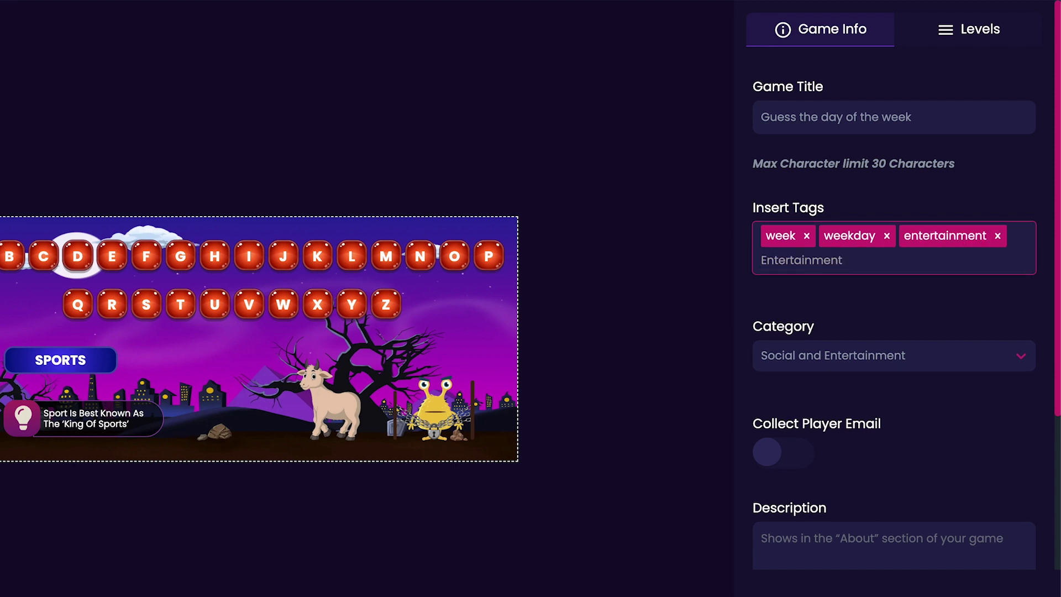
Keep Social and Entertainment as the category, leaving Collect Player Email off.
click(953, 328)
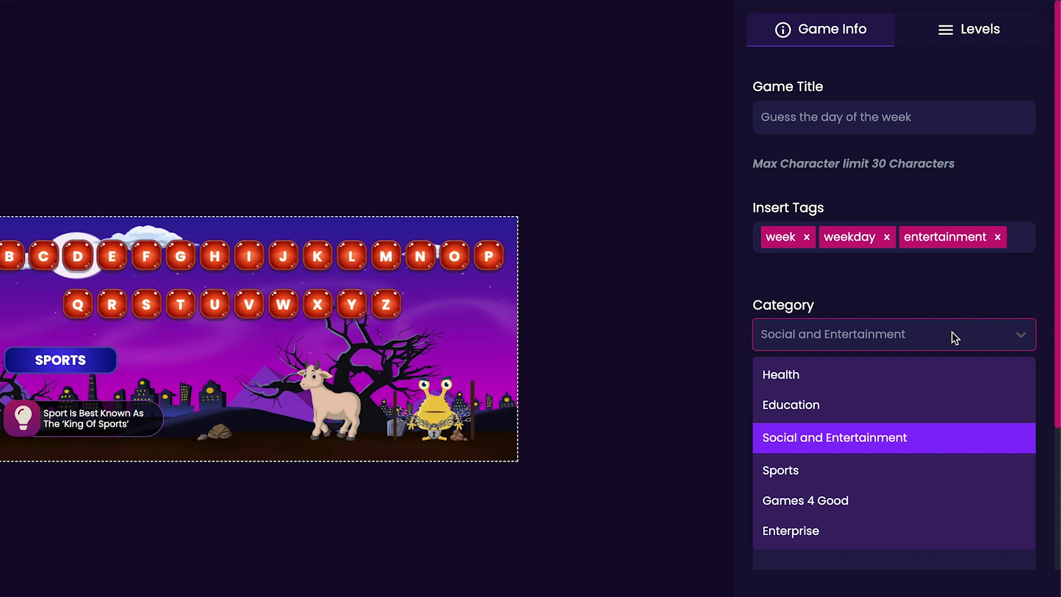
click(931, 450)
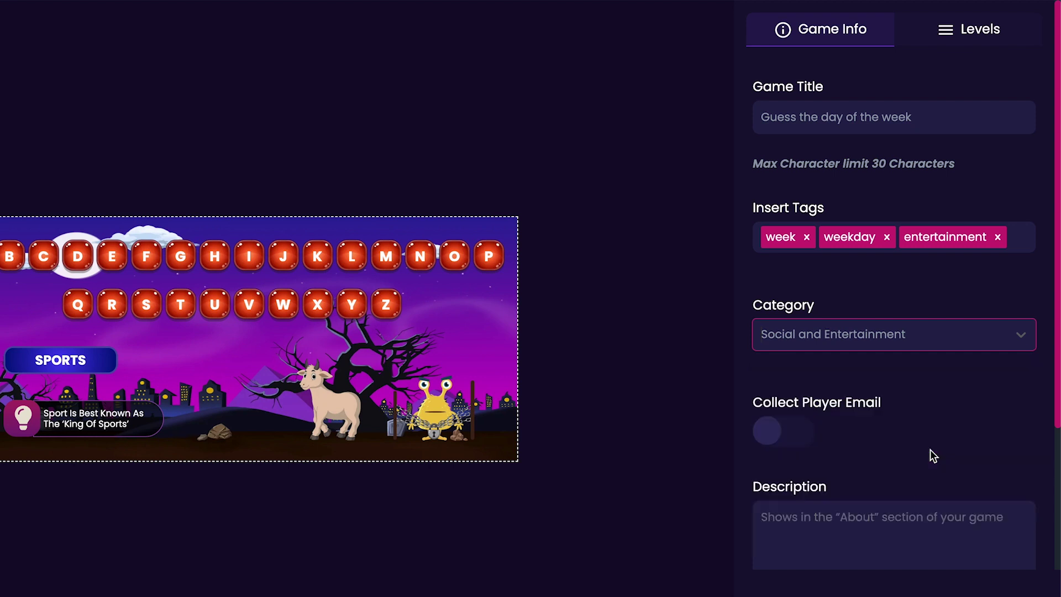
click(803, 447)
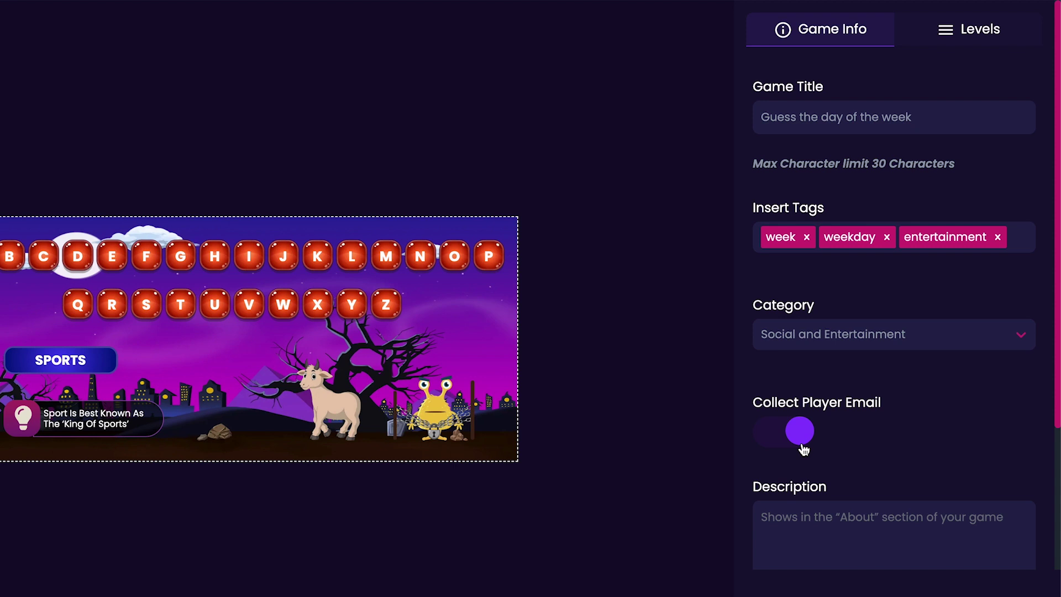
click(803, 448)
Enter the description 'Solve the days of the week!'.
scroll(802, 446, down, 3)
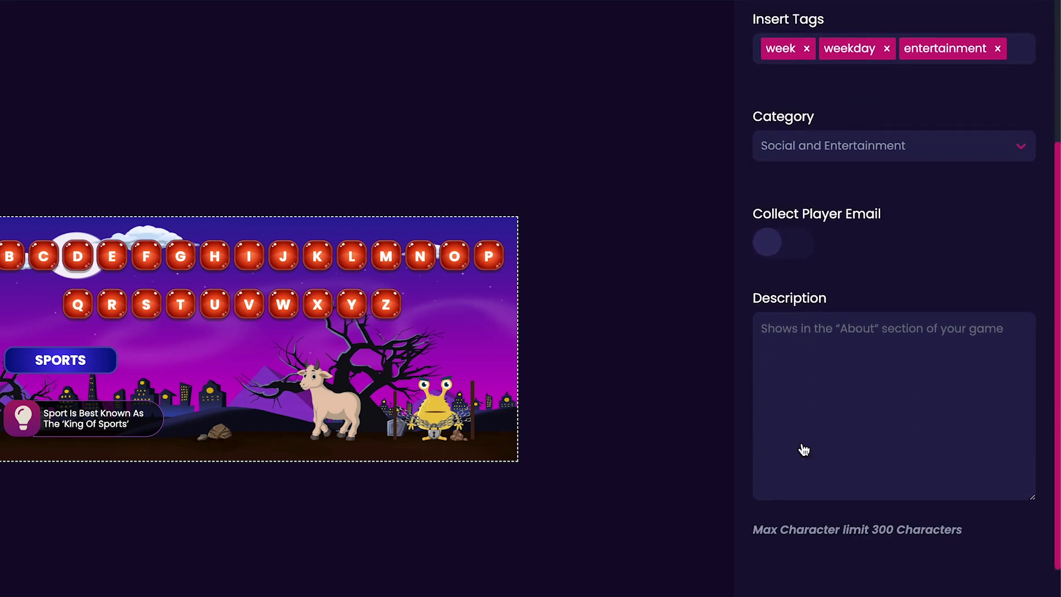
click(812, 394)
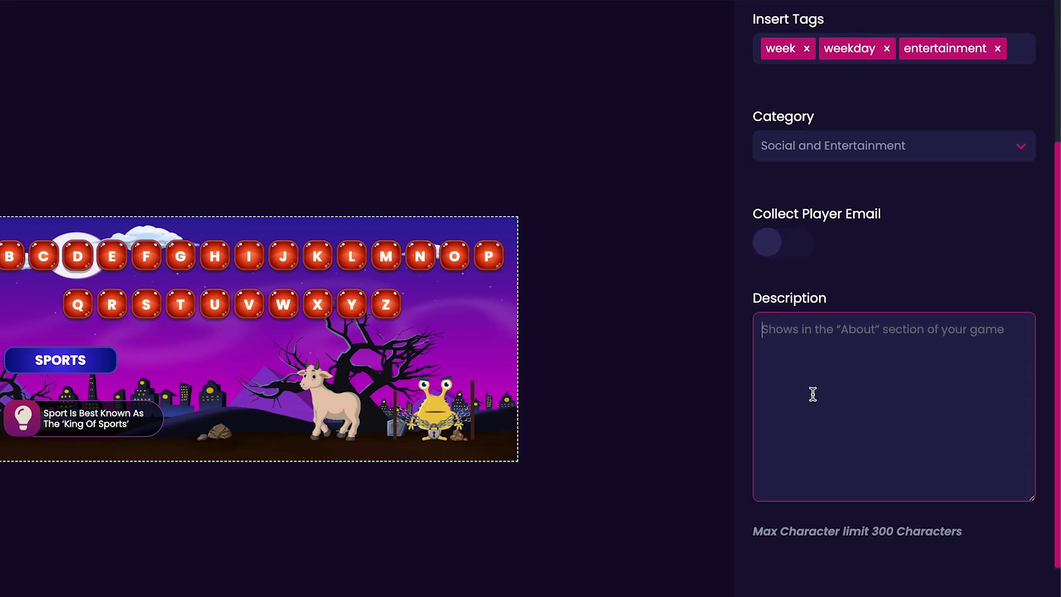
text(Solve the )
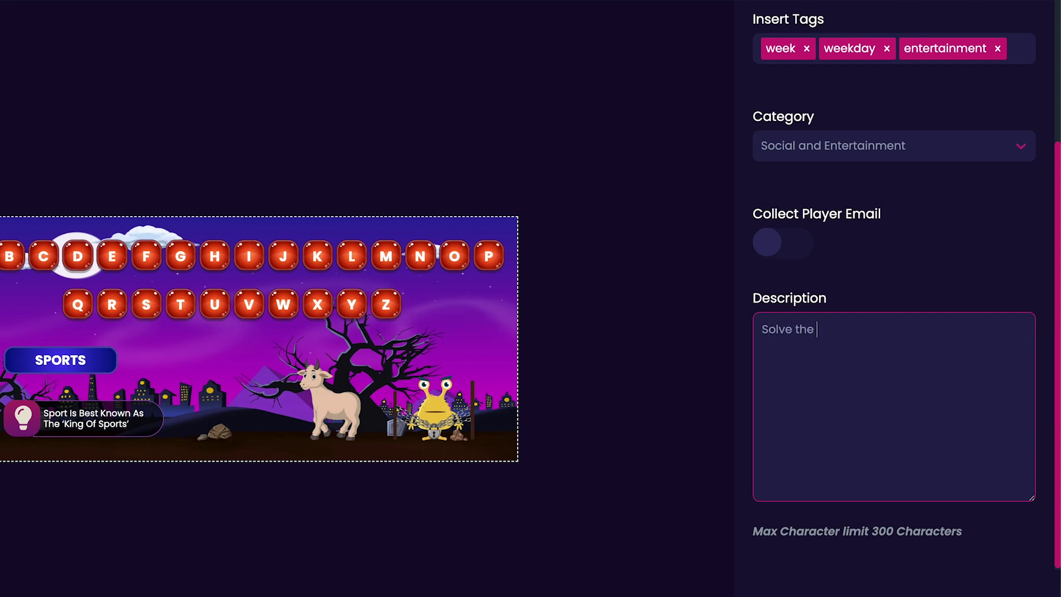
text(days of the week!)
click(904, 258)
scroll(903, 259, up, 4)
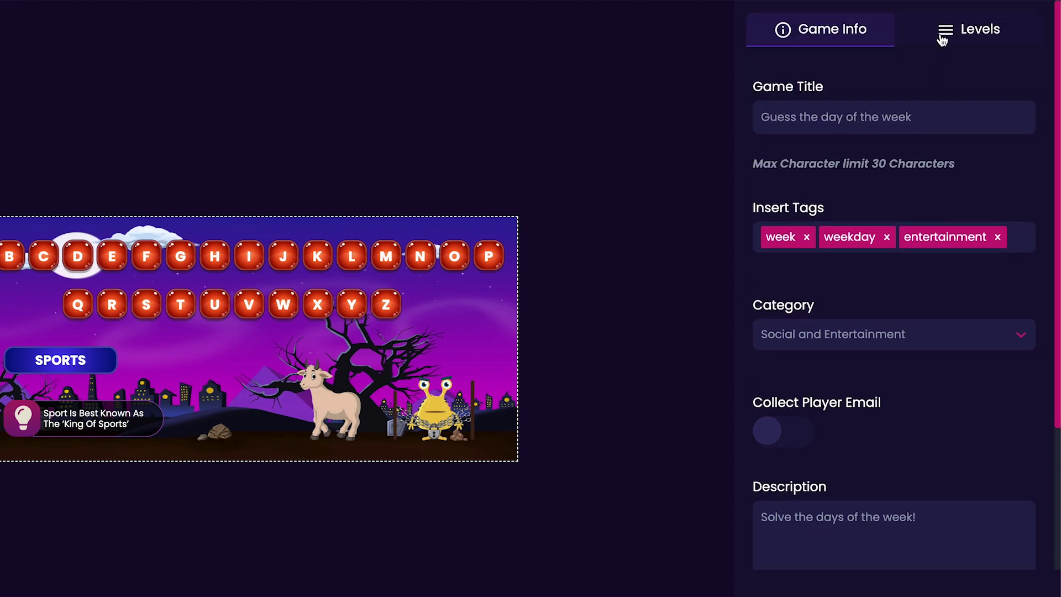
In the Levels tab, set Level 1's answer word to Monday.
click(943, 37)
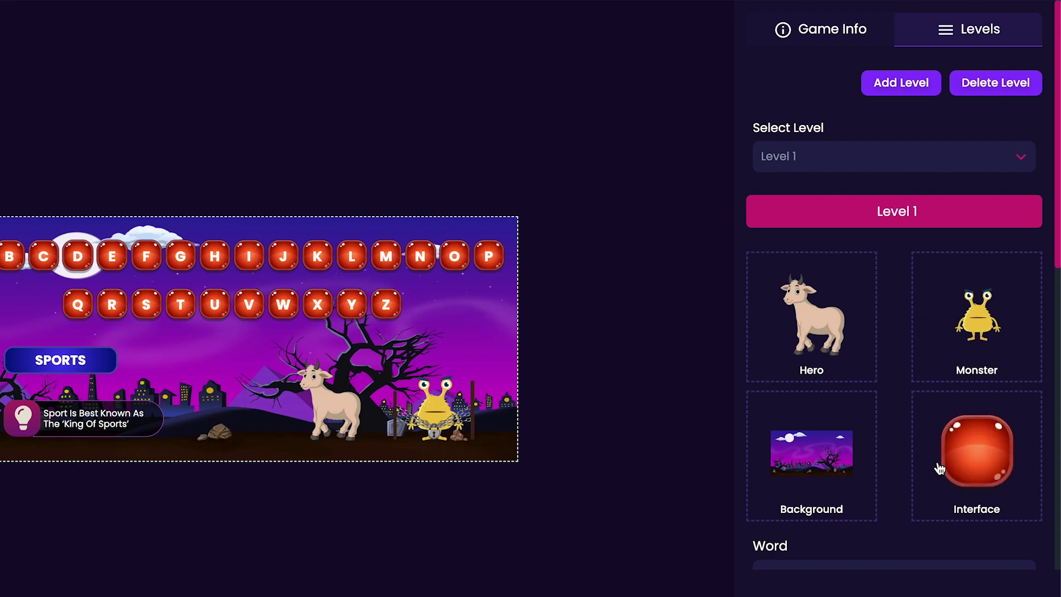
scroll(939, 468, down, 2)
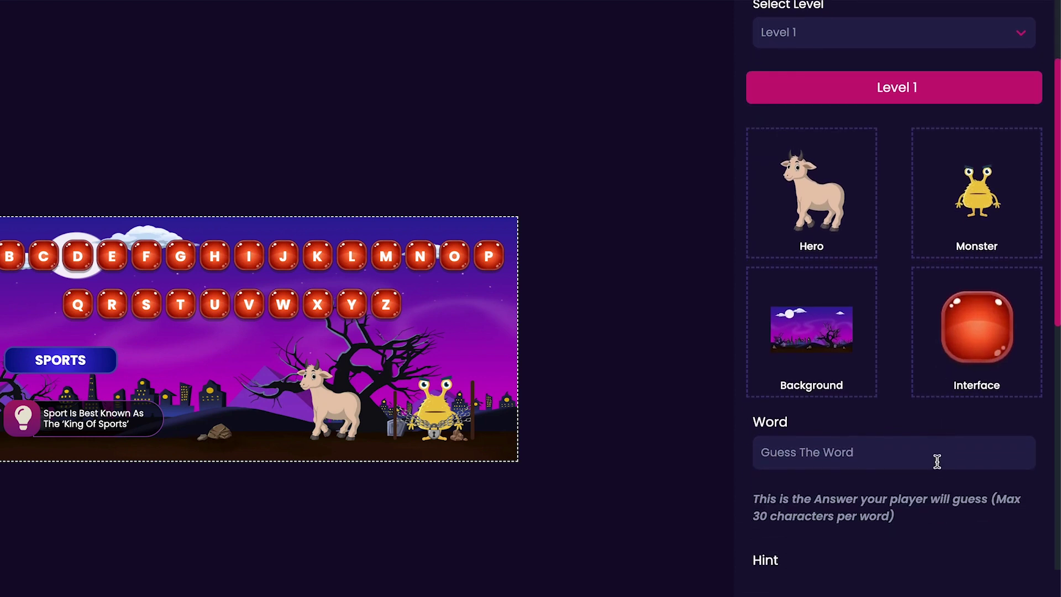
click(937, 462)
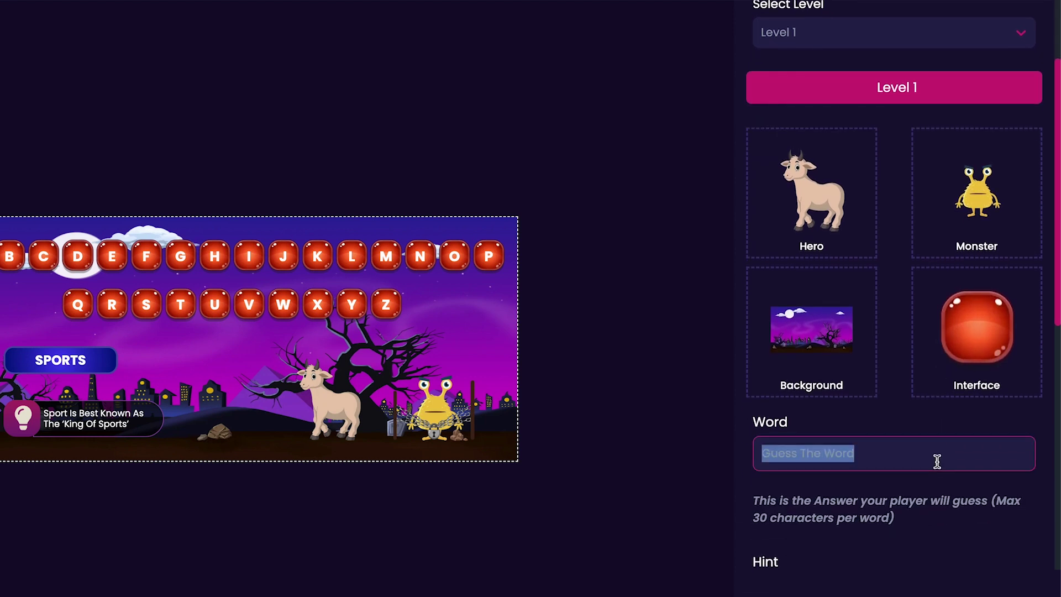
text(M)
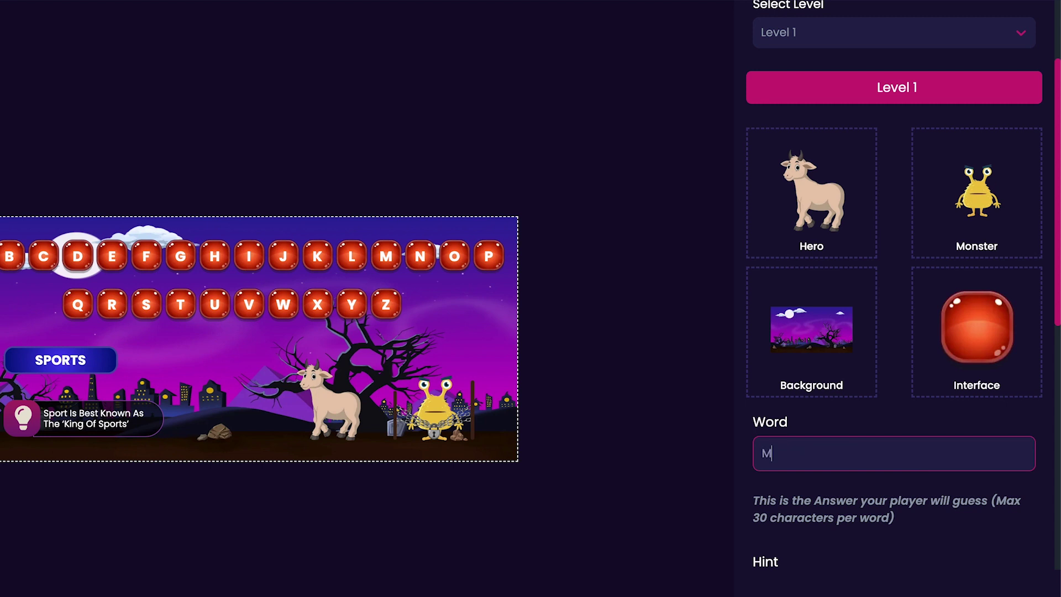
text(onday)
click(936, 520)
Enter the hint 'Garfield Hates this day' for the Monday level.
scroll(936, 519, down, 1)
scroll(936, 524, down, 7)
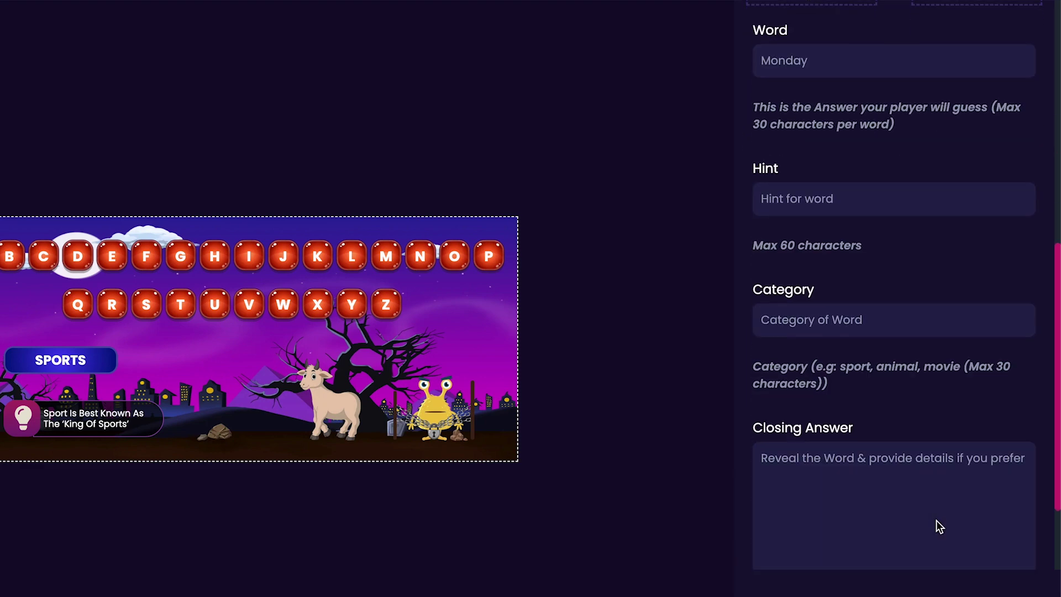
scroll(936, 520, up, 2)
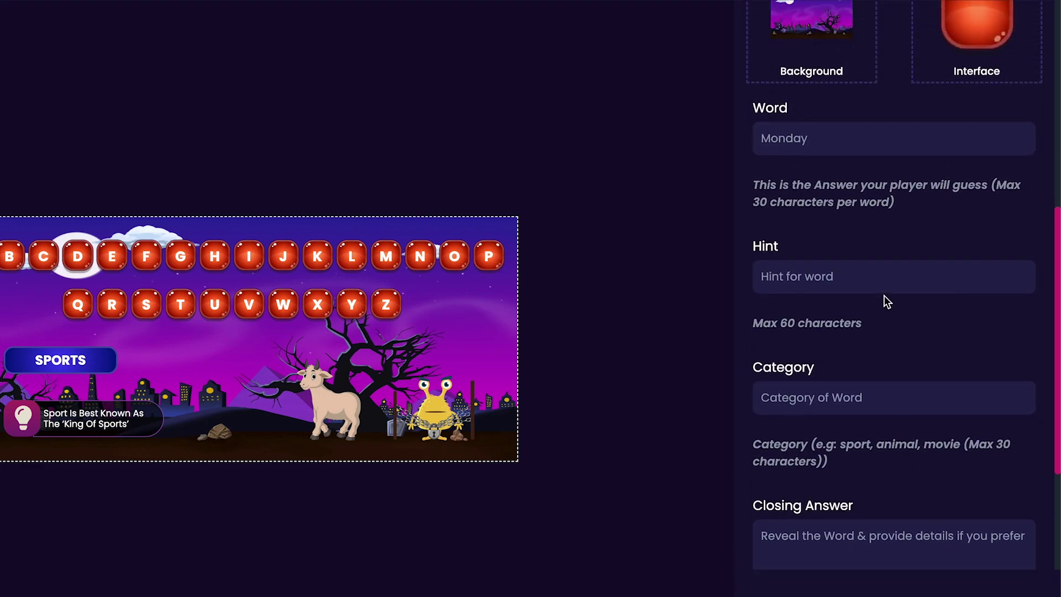
click(887, 278)
text(Garf)
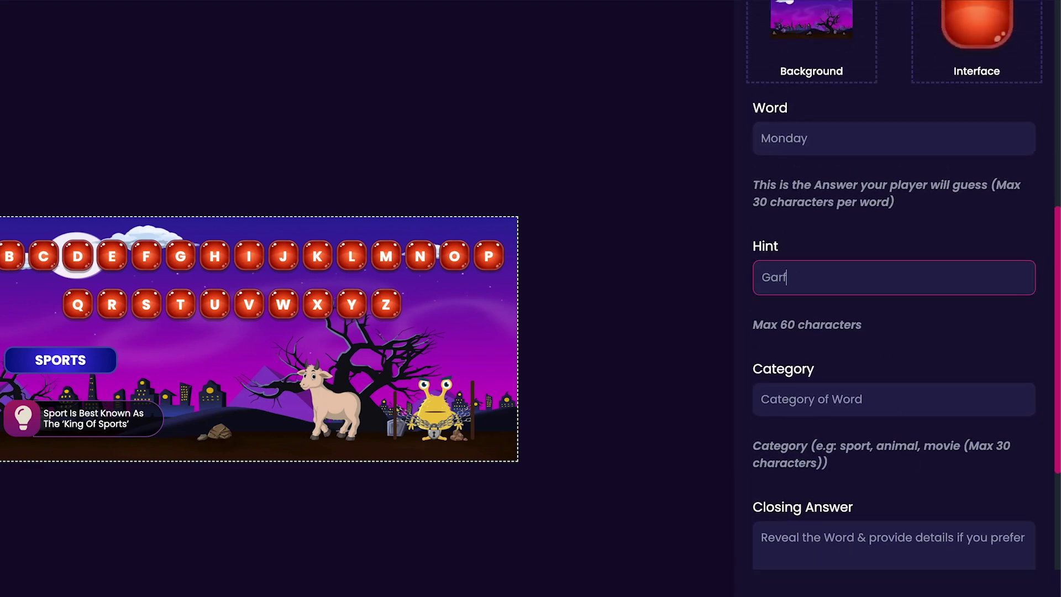
text(ield Hates this day!)
Set the level's category to 'Day of the week'.
click(887, 339)
triple_click(887, 386)
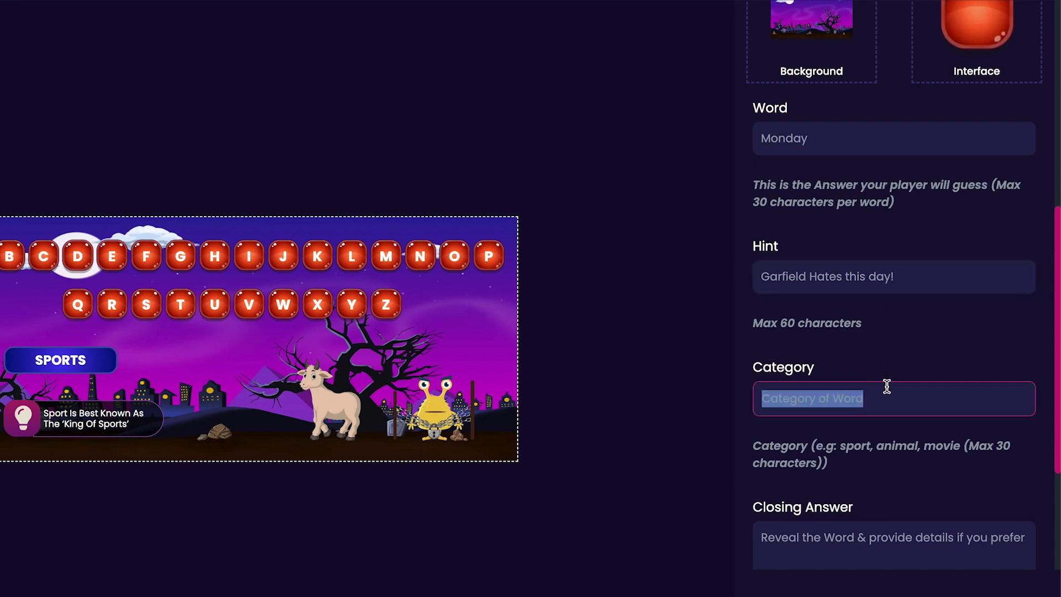
text(Day of t)
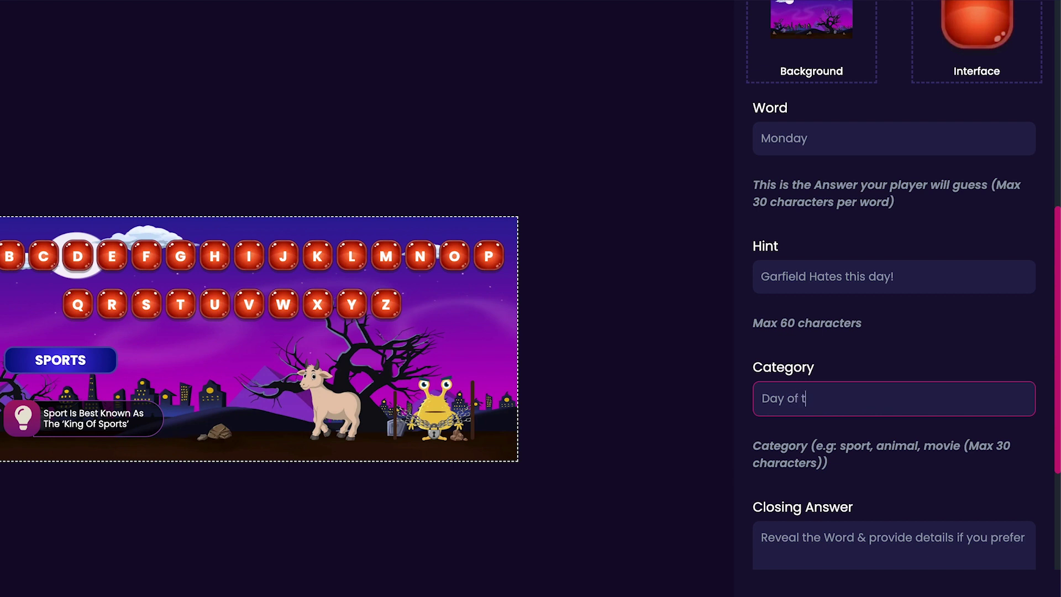
text(he week)
click(894, 438)
Replace the closing answer with 'The correct answer is MONDAY!'.
scroll(896, 439, down, 3)
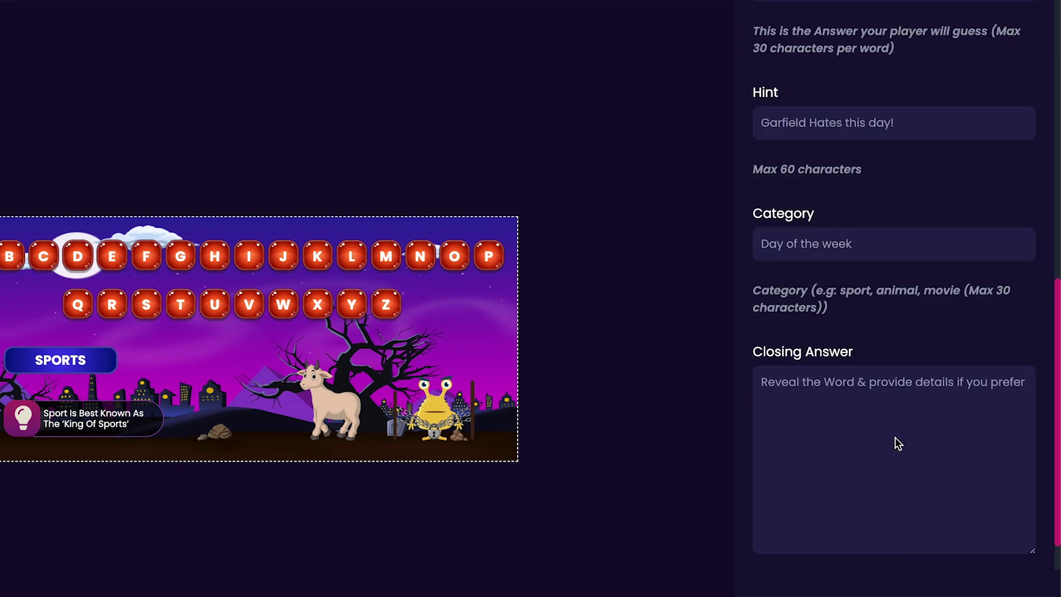
click(896, 425)
key(ctrl+a)
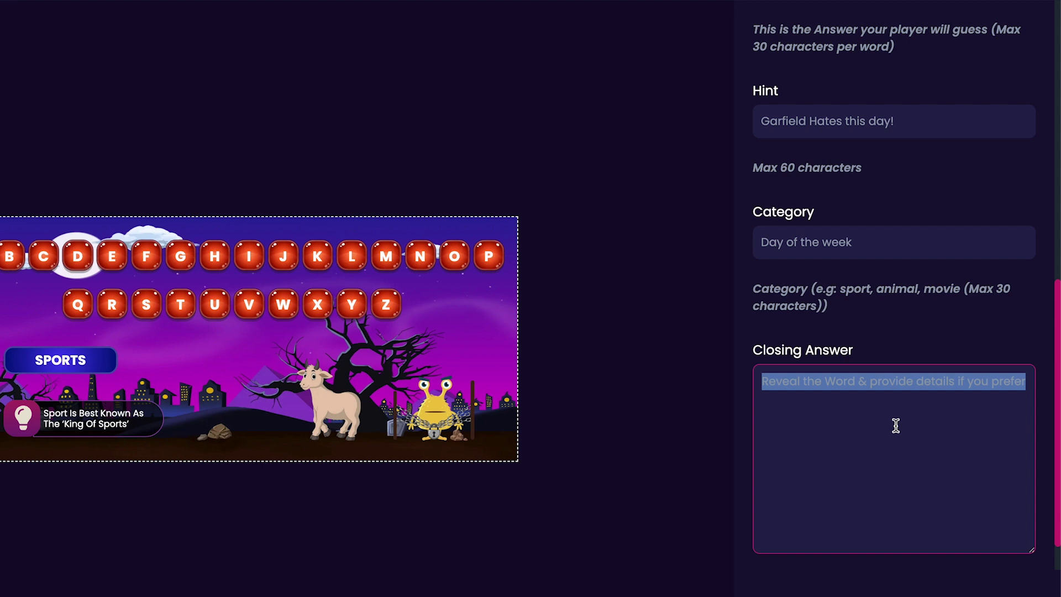
text(The correct)
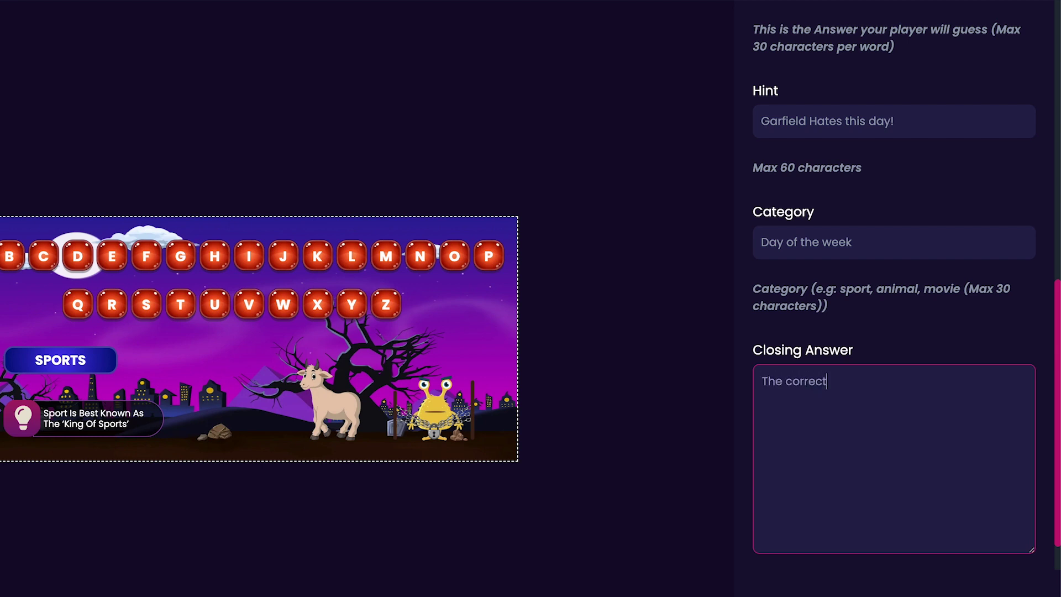
text( answer is MONDAY!)
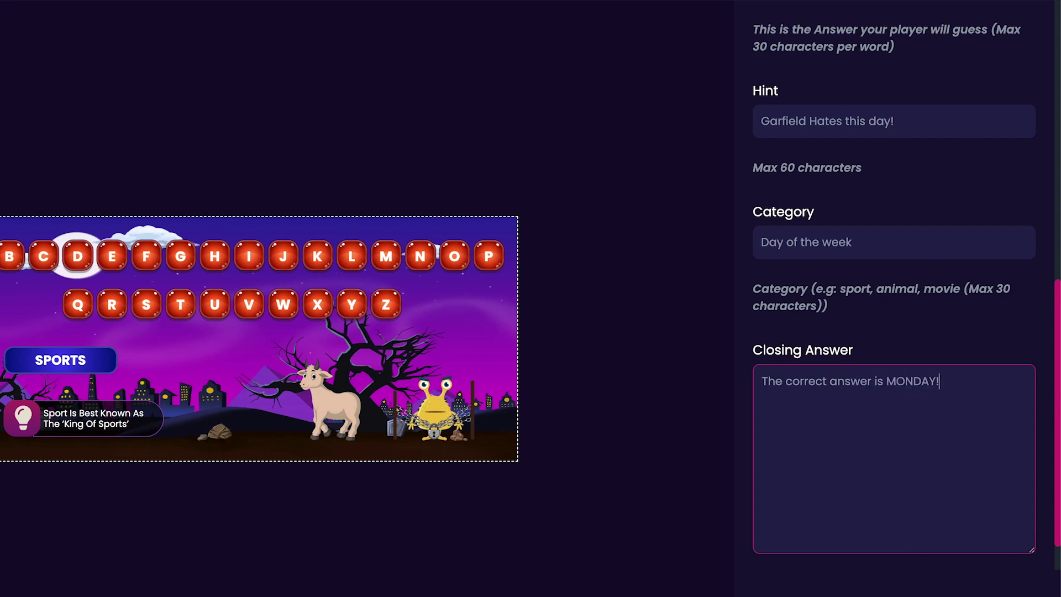
click(932, 331)
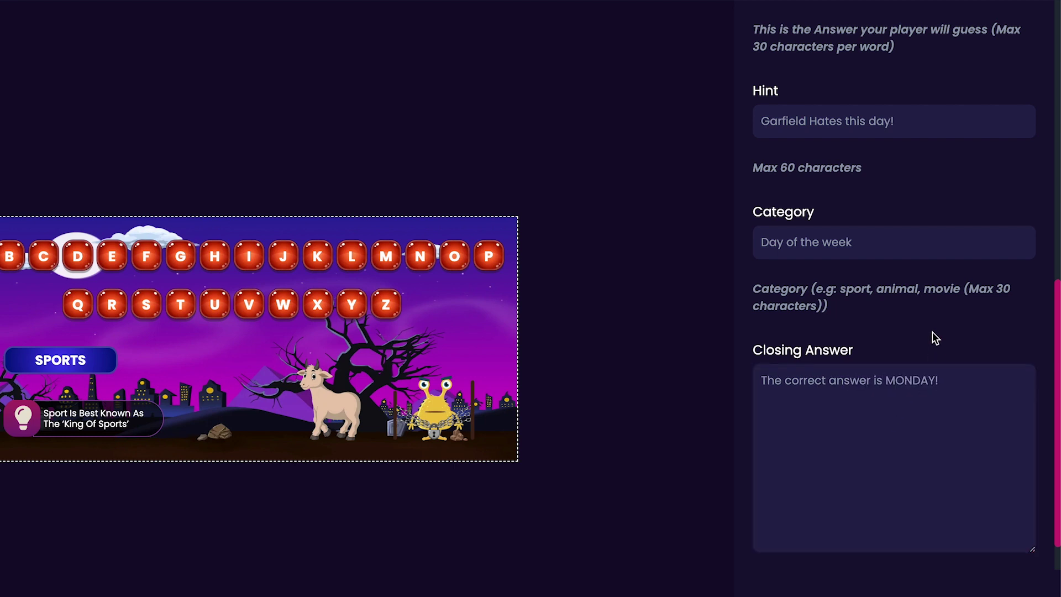
Add a new level with the word 'Wednesday' and hint 'She is a member of Addam's Family'.
scroll(933, 332, up, 10)
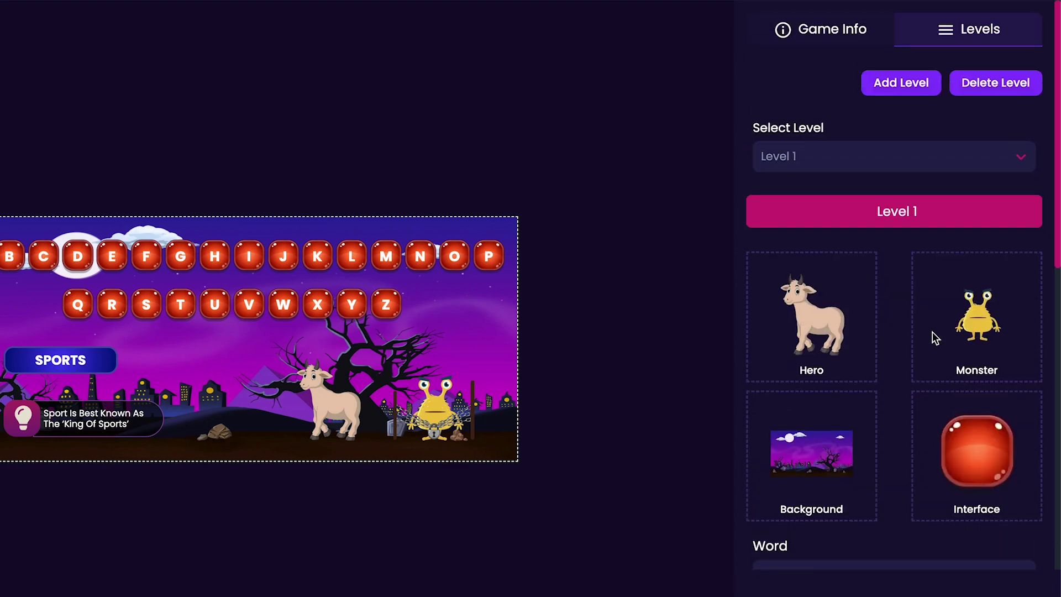
click(885, 97)
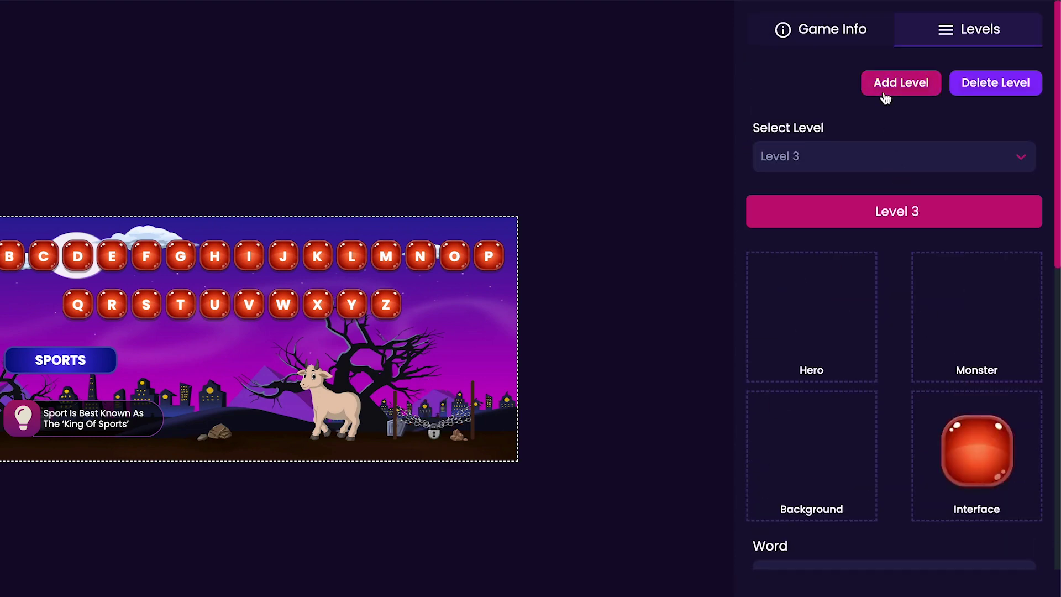
scroll(855, 280, down, 6)
click(859, 224)
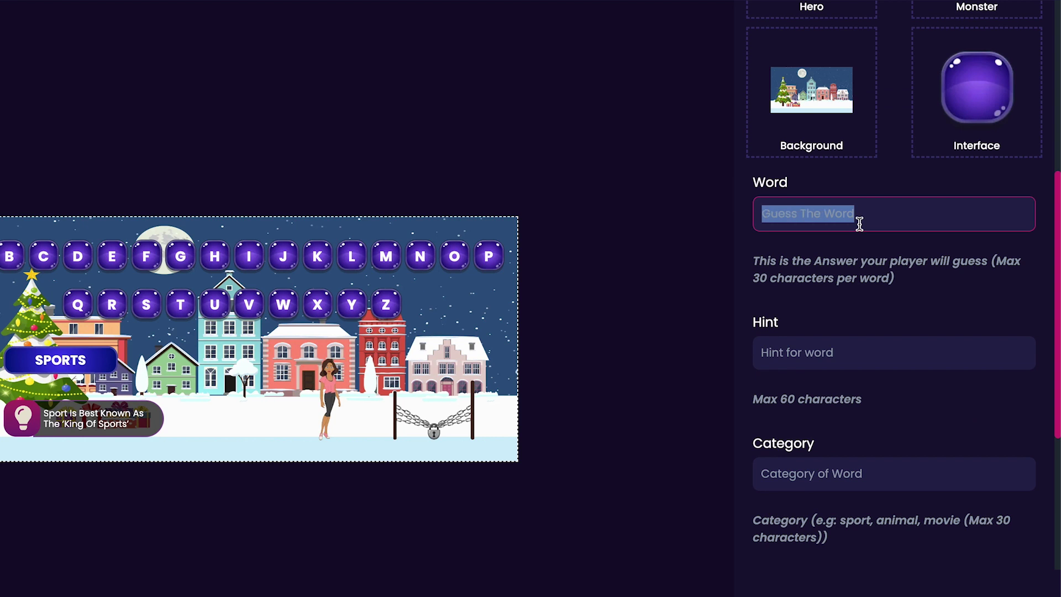
text(We)
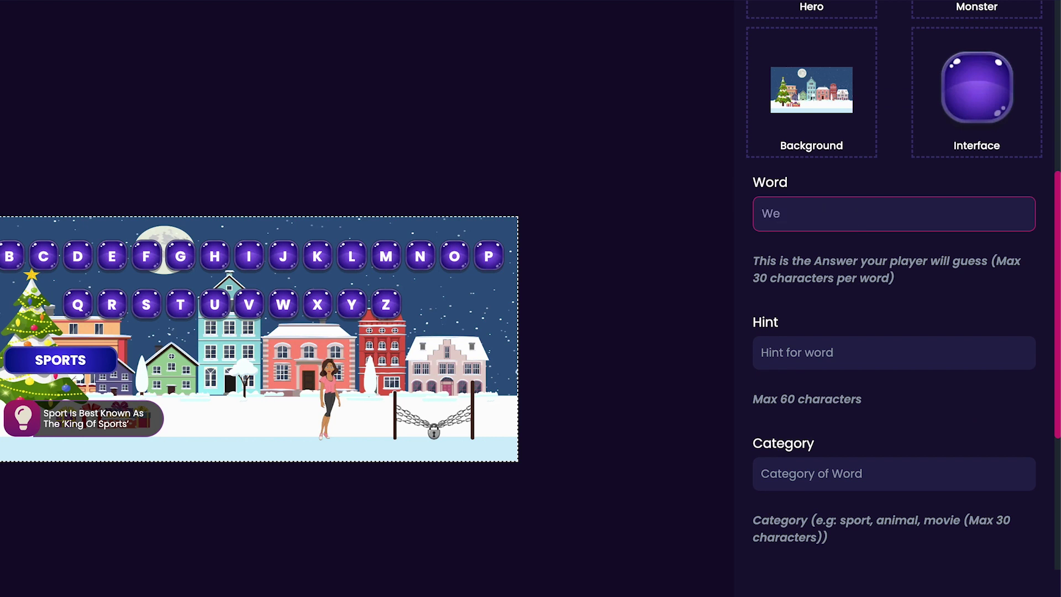
text(dnesday)
triple_click(860, 346)
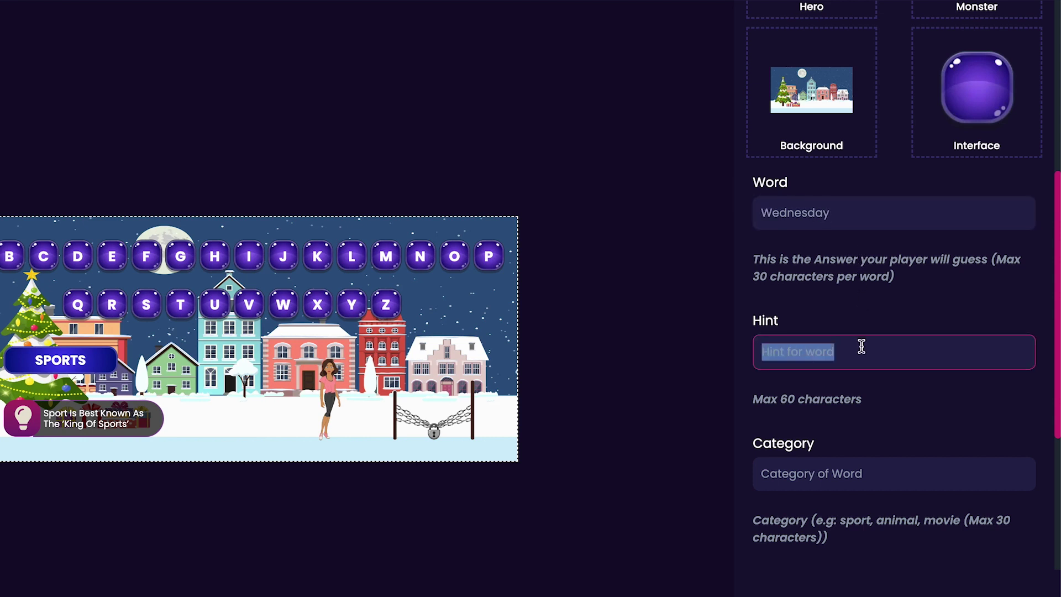
text(She is )
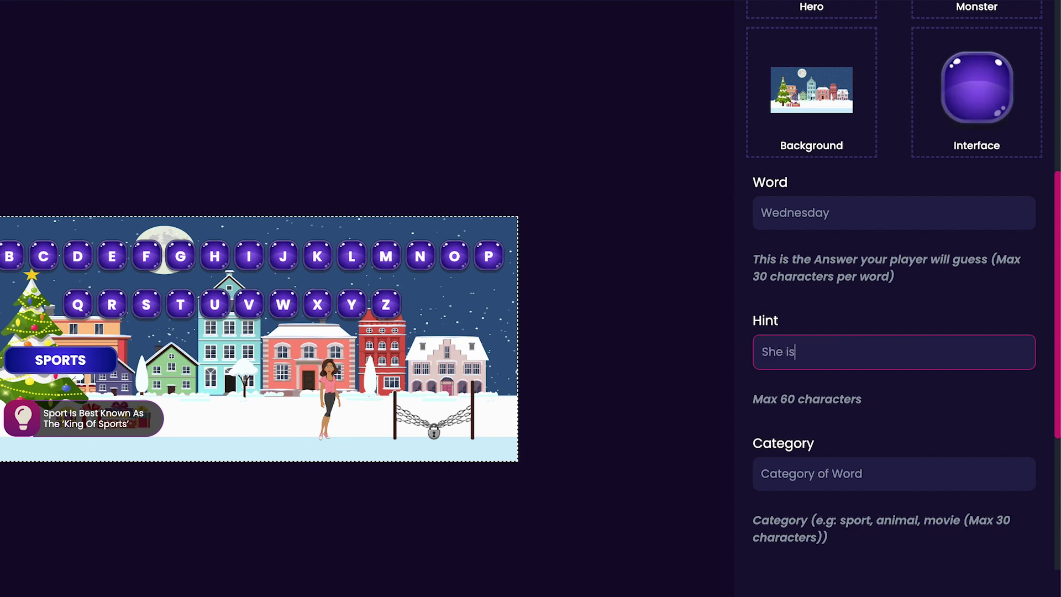
text( a member of Addam's Family)
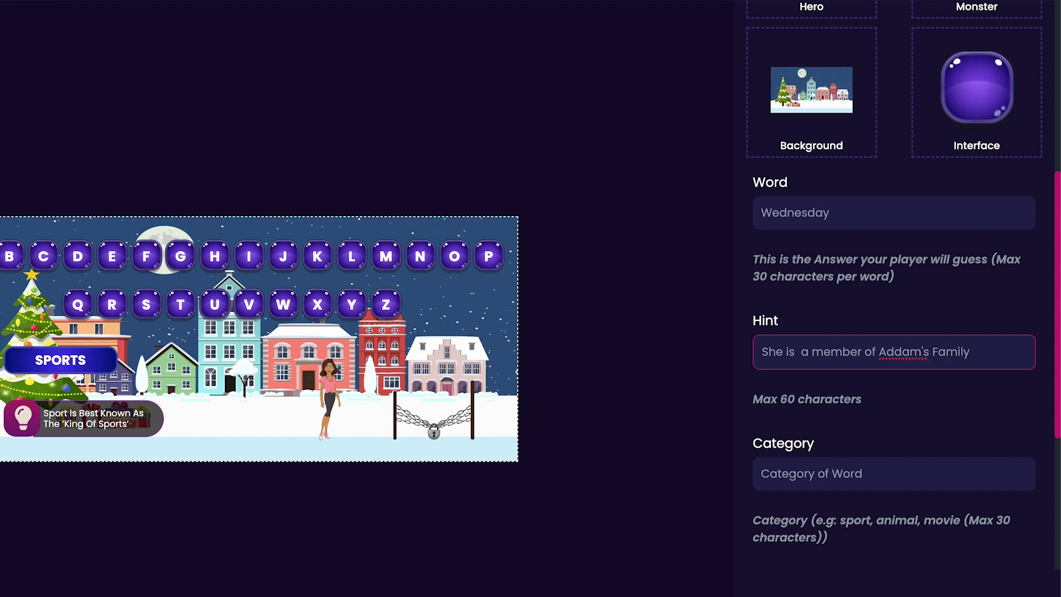
click(866, 393)
Set the level's category to 'Day of the week' and closing answer to 'Correct Answer is Wednesday!'.
click(870, 470)
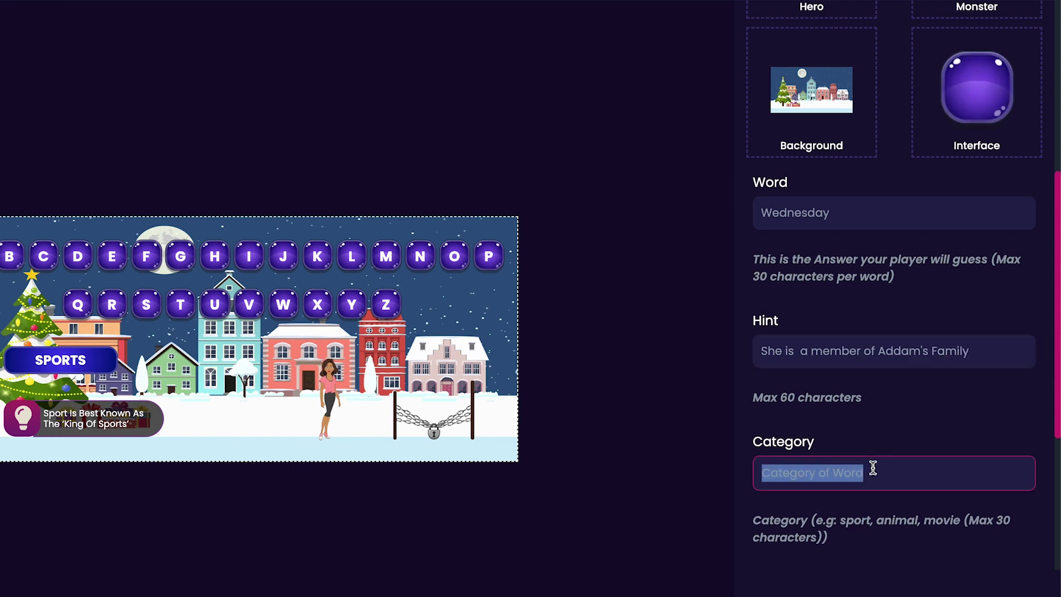
text(Day of the week)
click(877, 508)
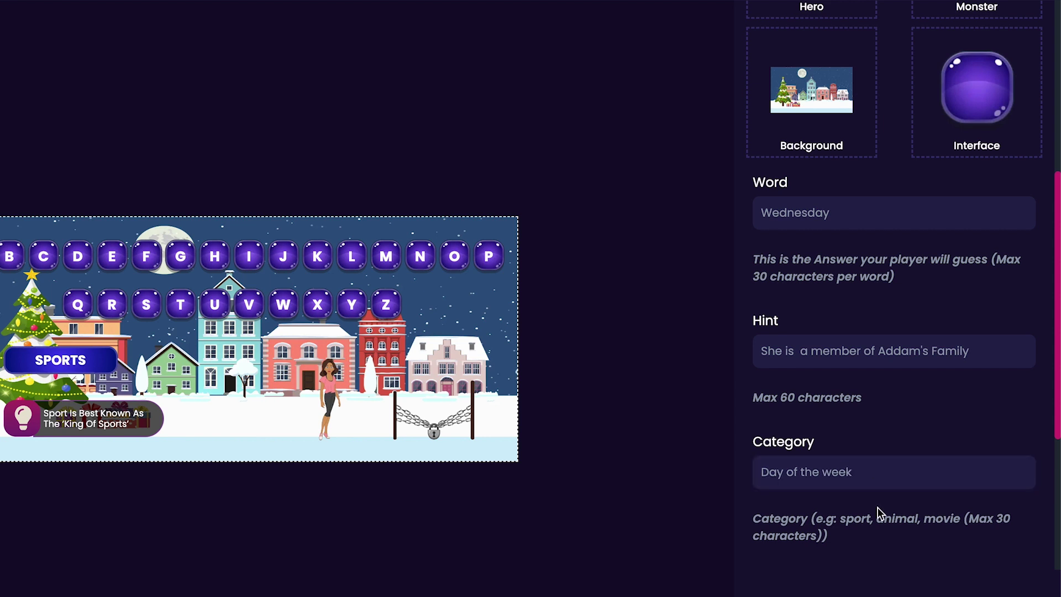
scroll(877, 507, down, 4)
click(877, 507)
text(Correct Answer)
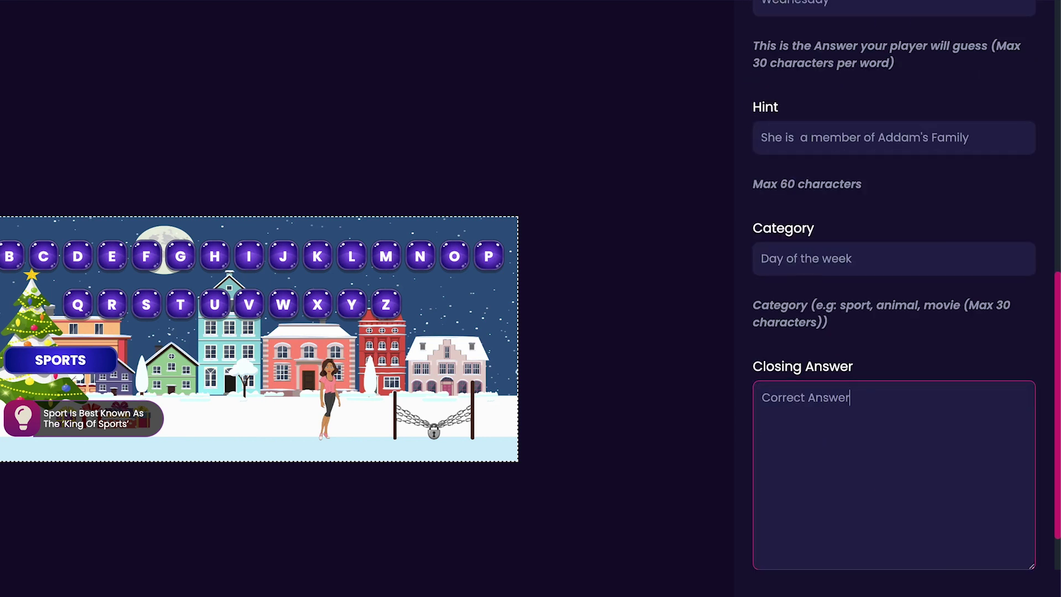
text( is Wednesday!)
Publish the two-level Guess the Word game so it goes live.
click(890, 367)
scroll(890, 366, up, 7)
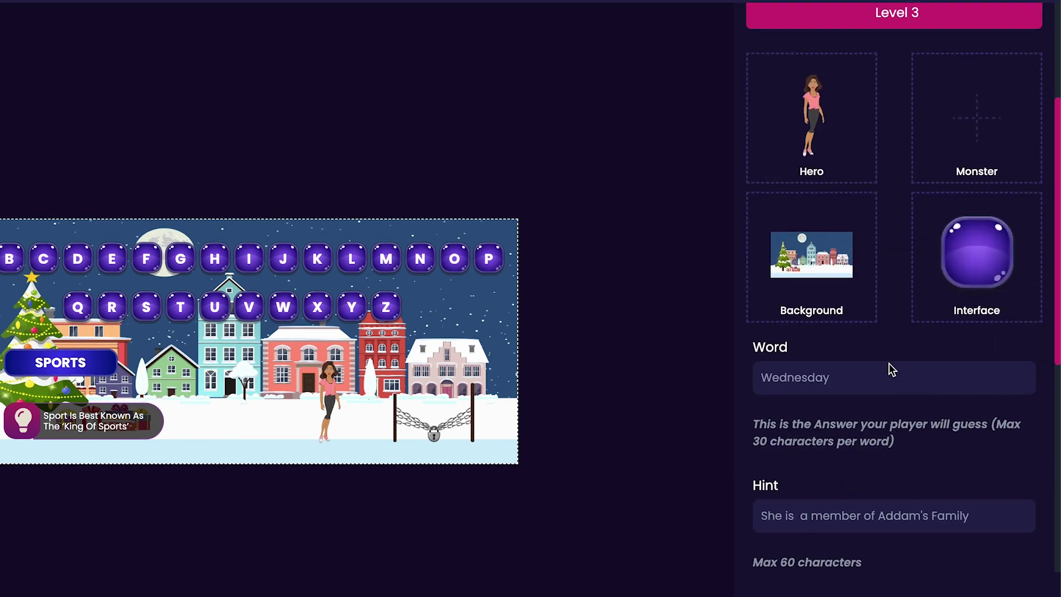
scroll(888, 366, up, 5)
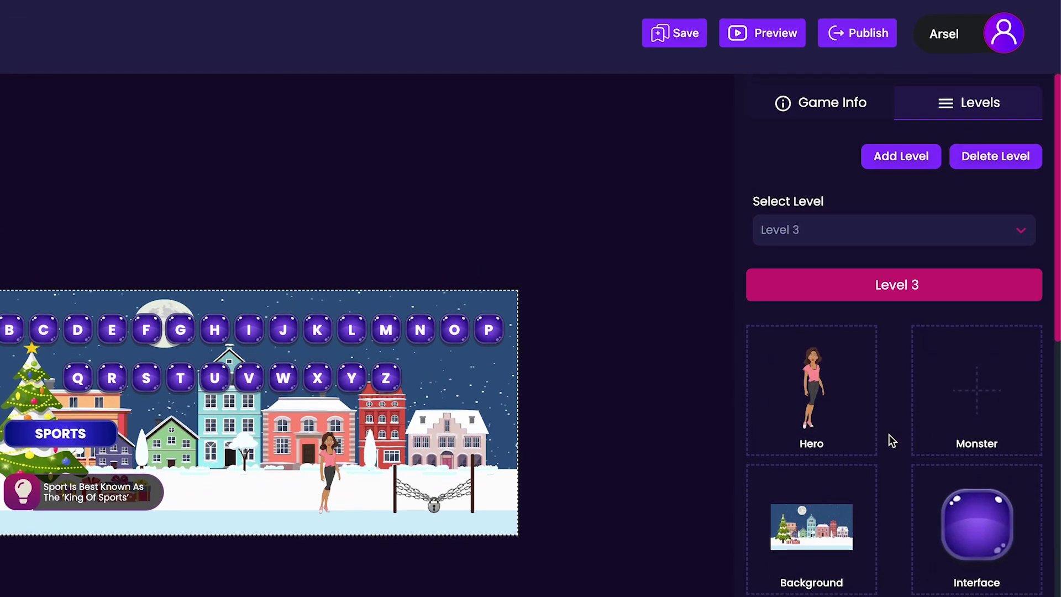
click(829, 42)
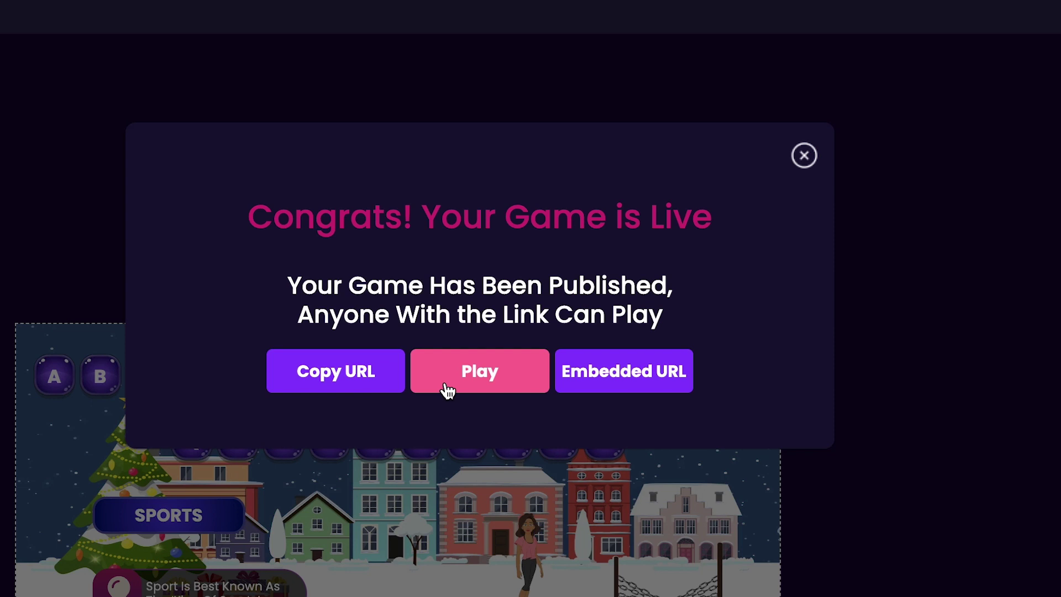
Start the live game and guess the letters M, O, N, D, A, Y to spell MONDAY.
click(447, 391)
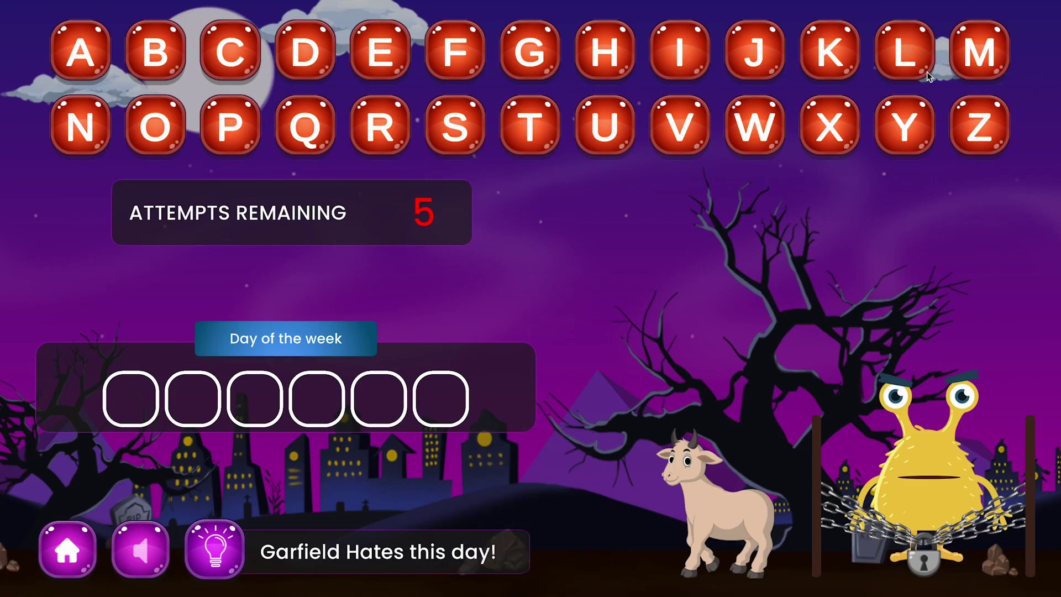
key(m)
key(o)
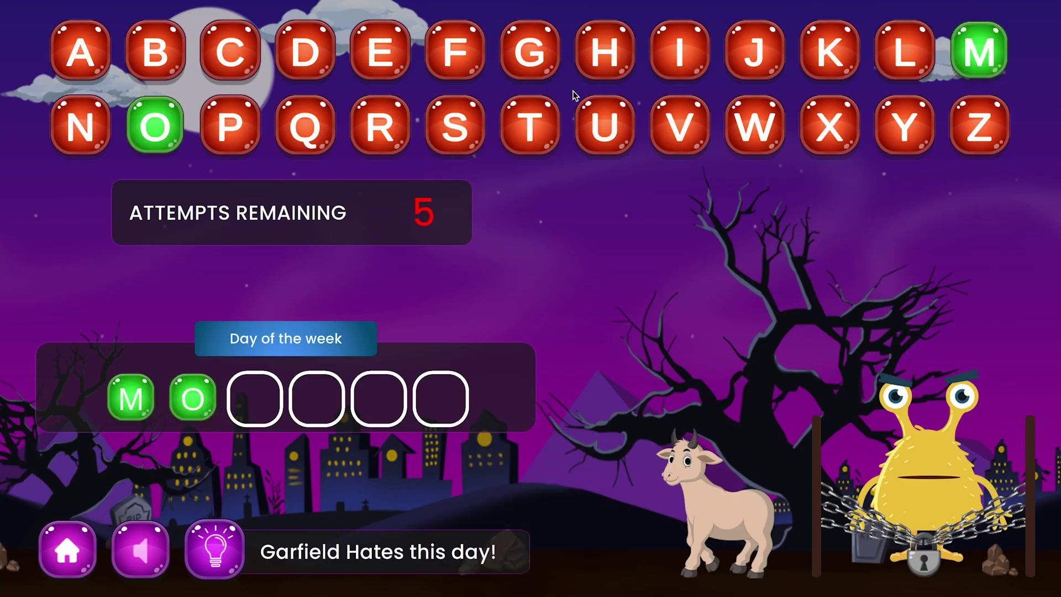
key(n)
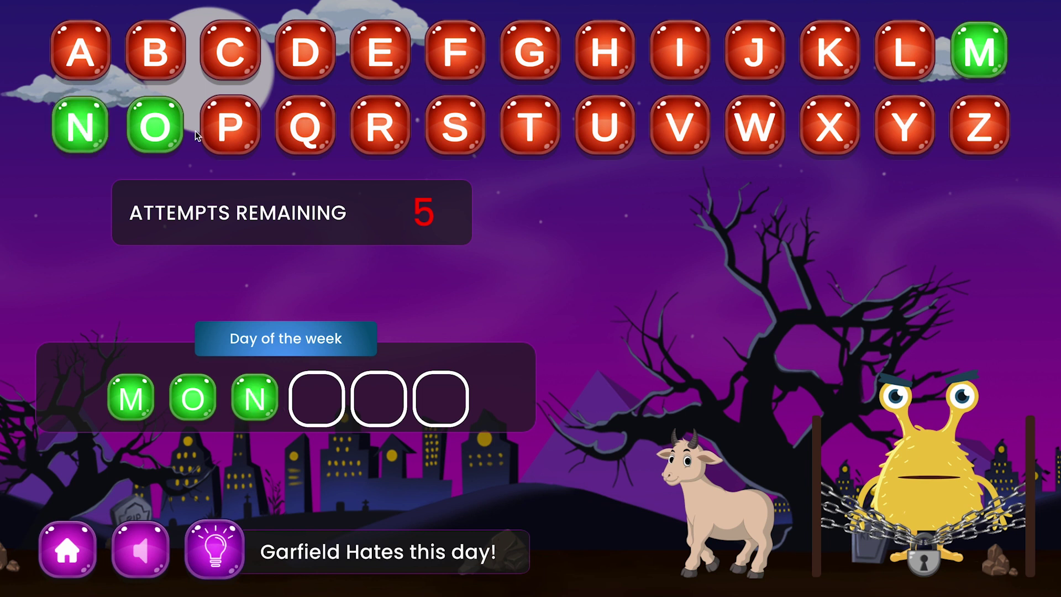
key(d)
key(a)
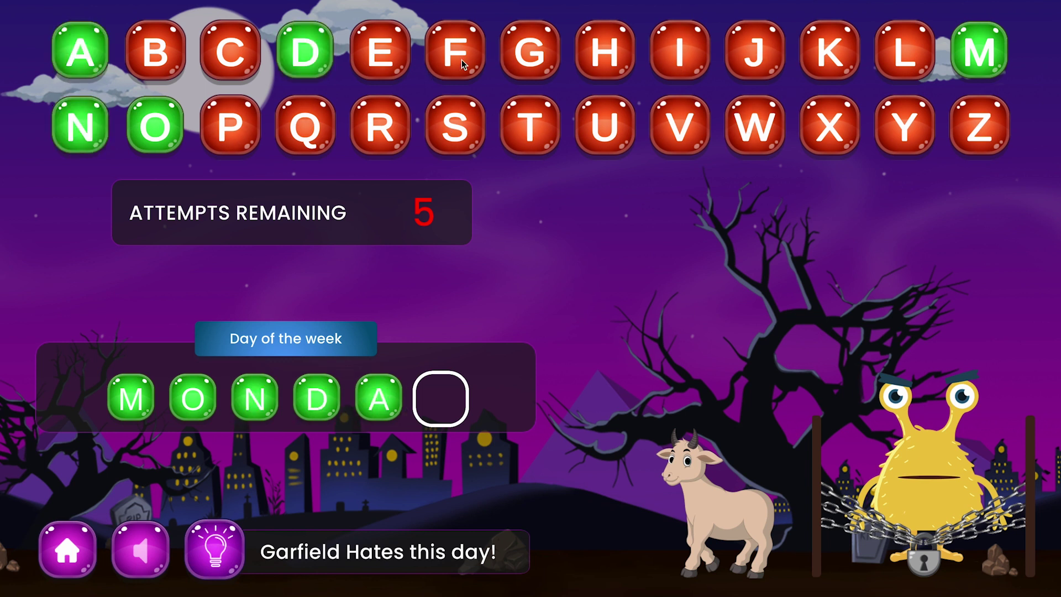
key(y)
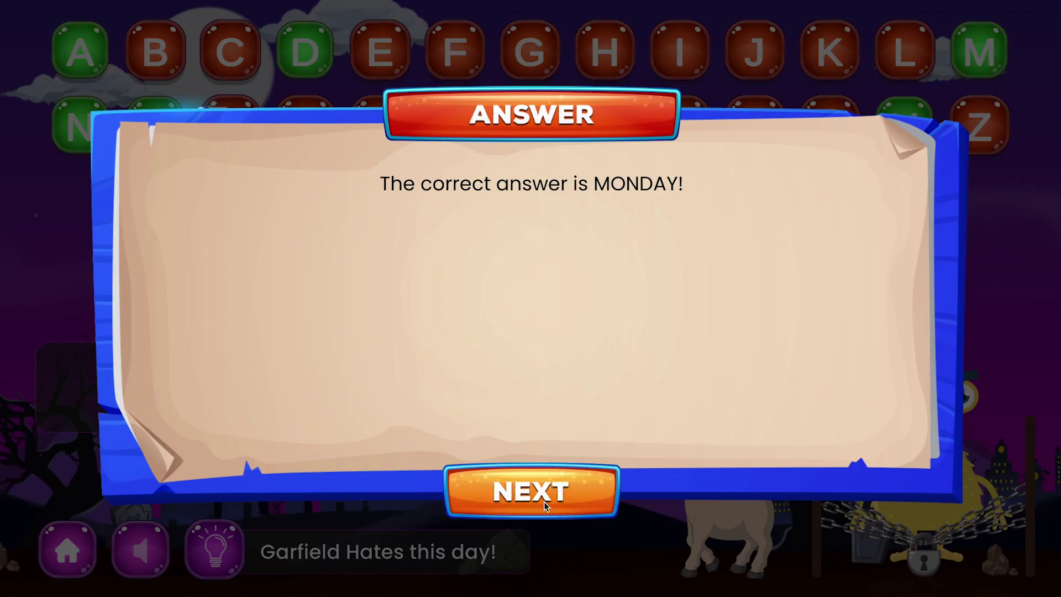